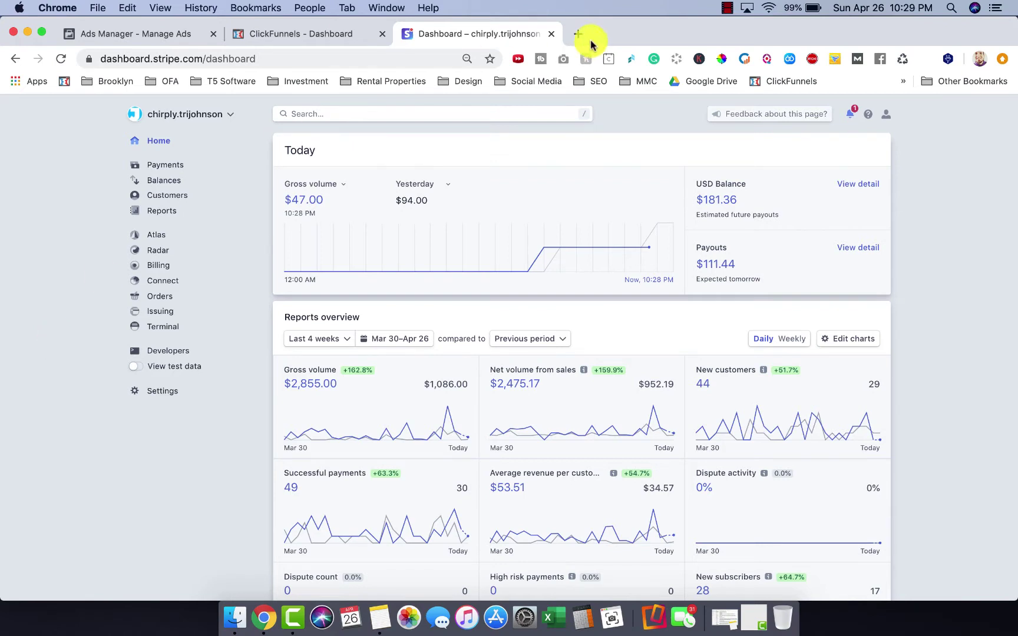
Close the Ads Manager browser tab, keeping the ClickFunnels and Stripe dashboard tabs.
click(871, 8)
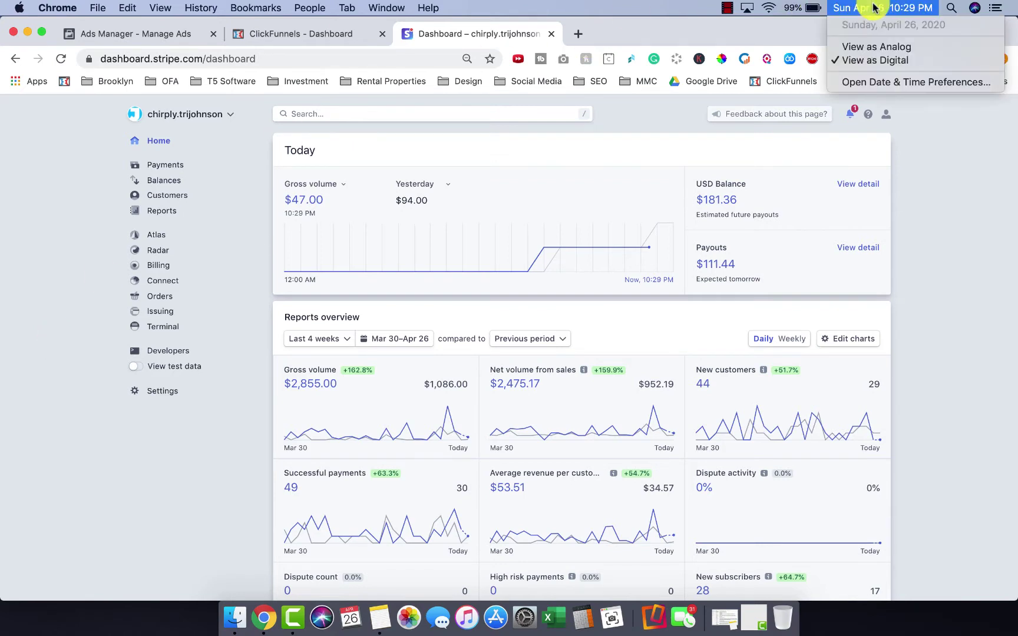
click(872, 7)
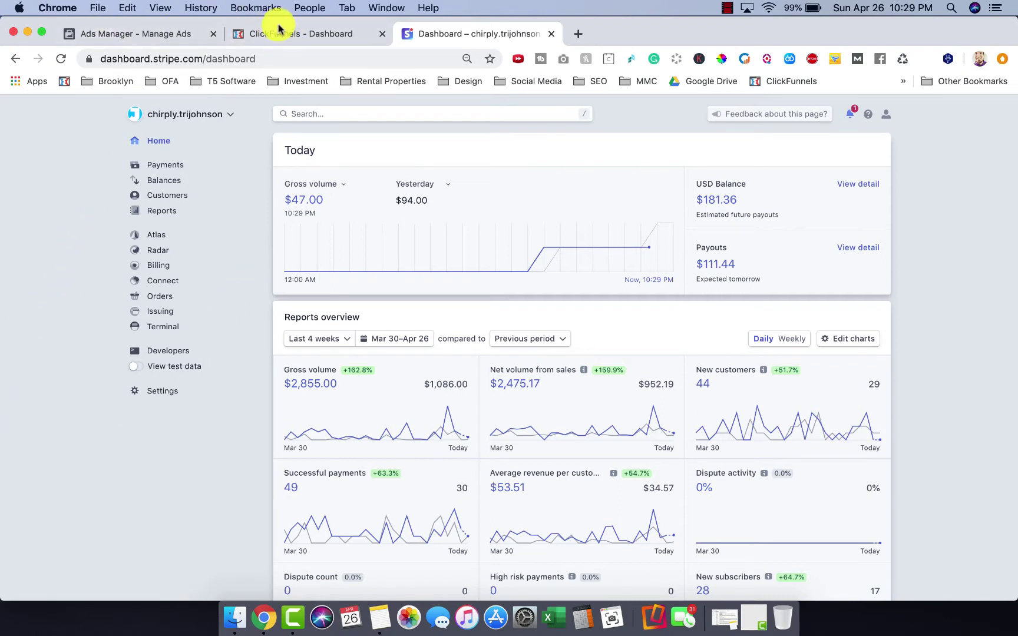
click(212, 34)
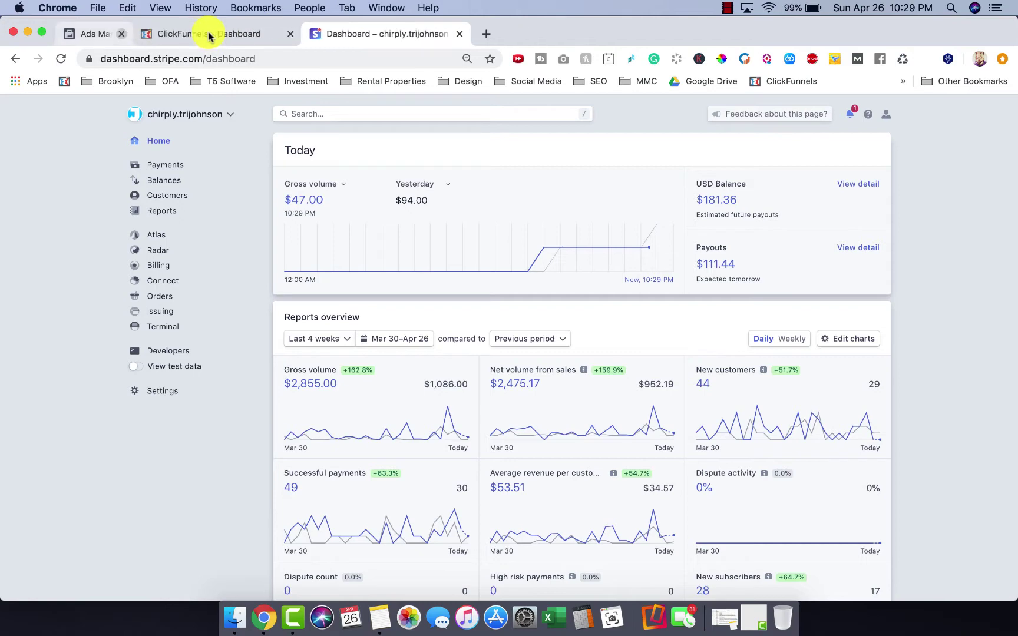
click(141, 33)
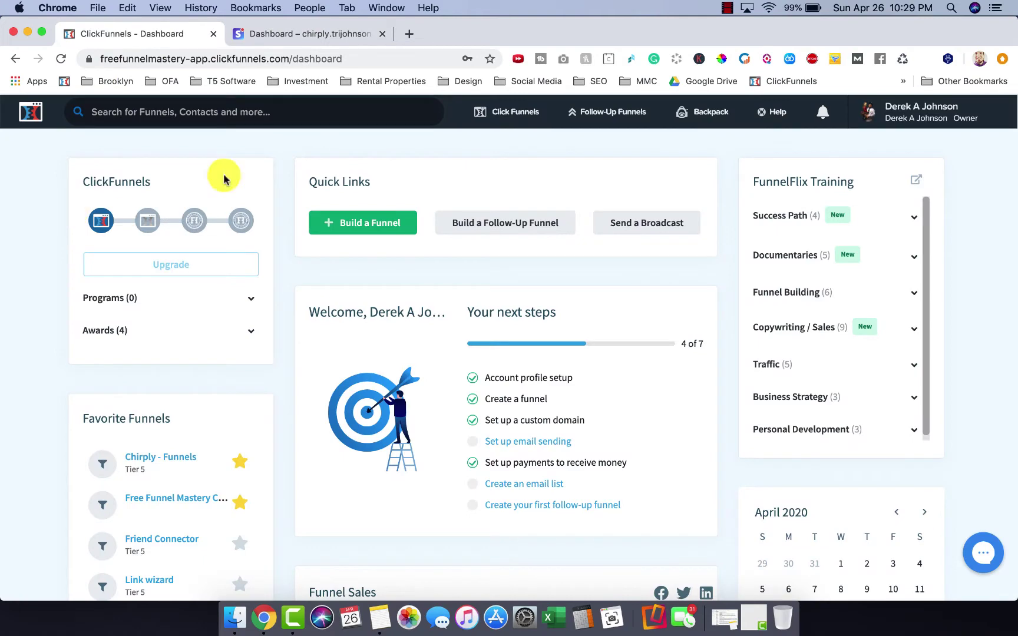
scroll(349, 303, down, 10)
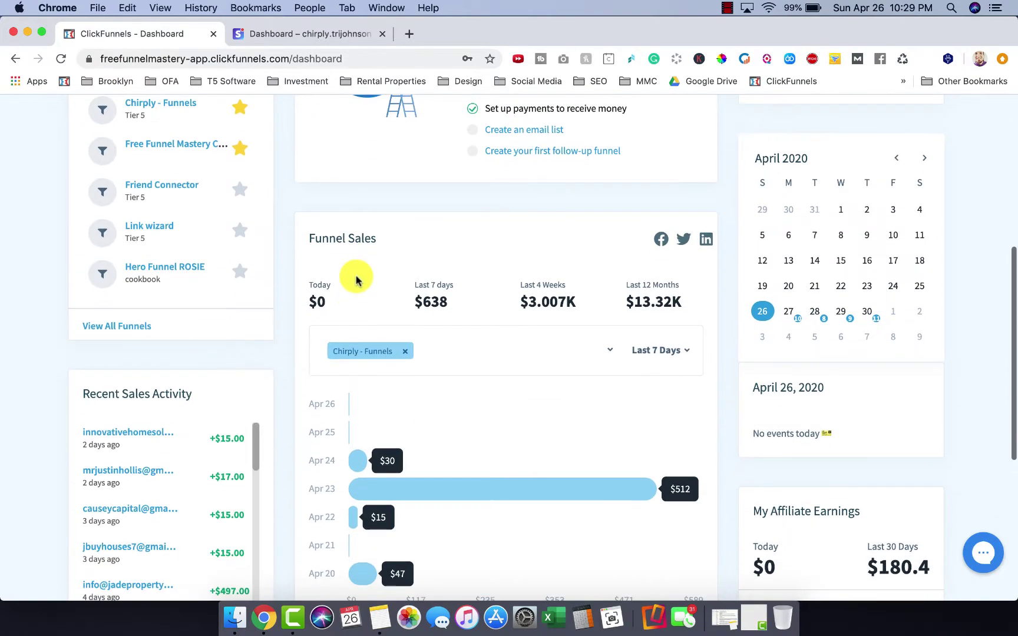
scroll(355, 280, up, 7)
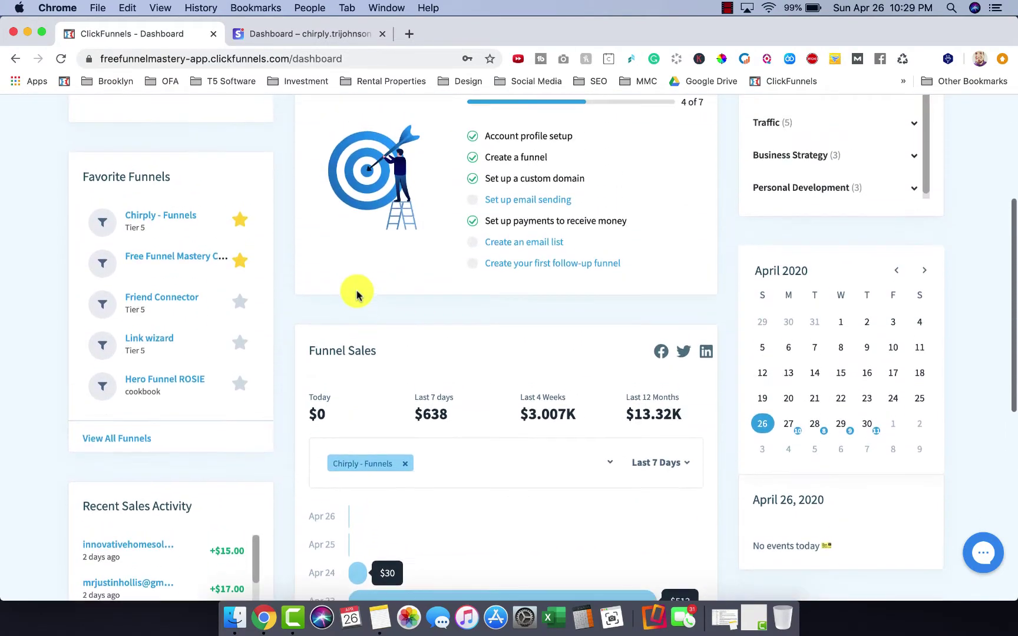
scroll(246, 454, up, 3)
scroll(231, 436, down, 7)
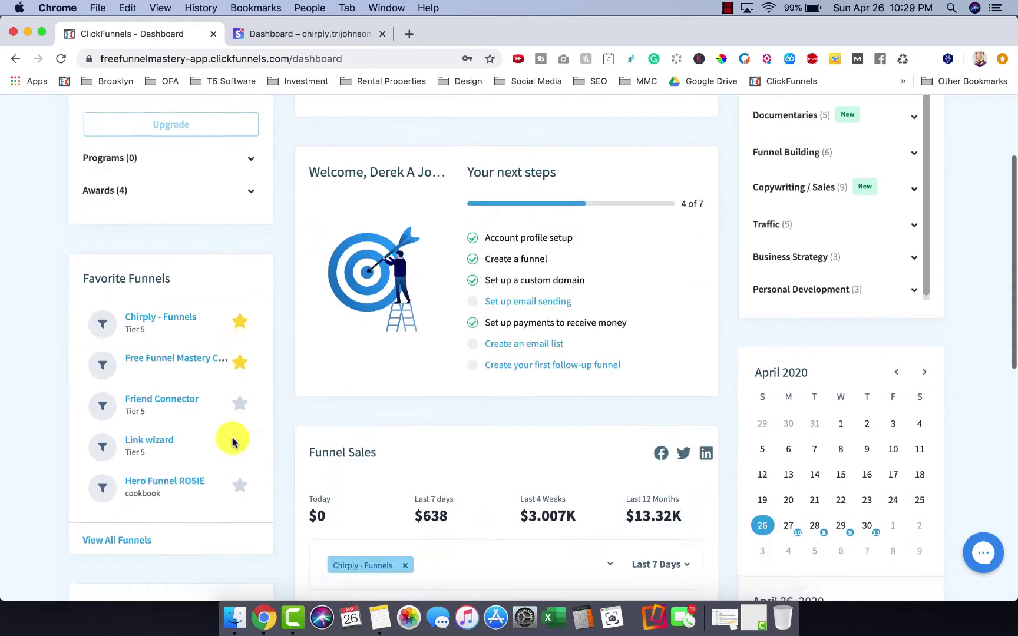
scroll(269, 321, up, 3)
scroll(277, 342, up, 4)
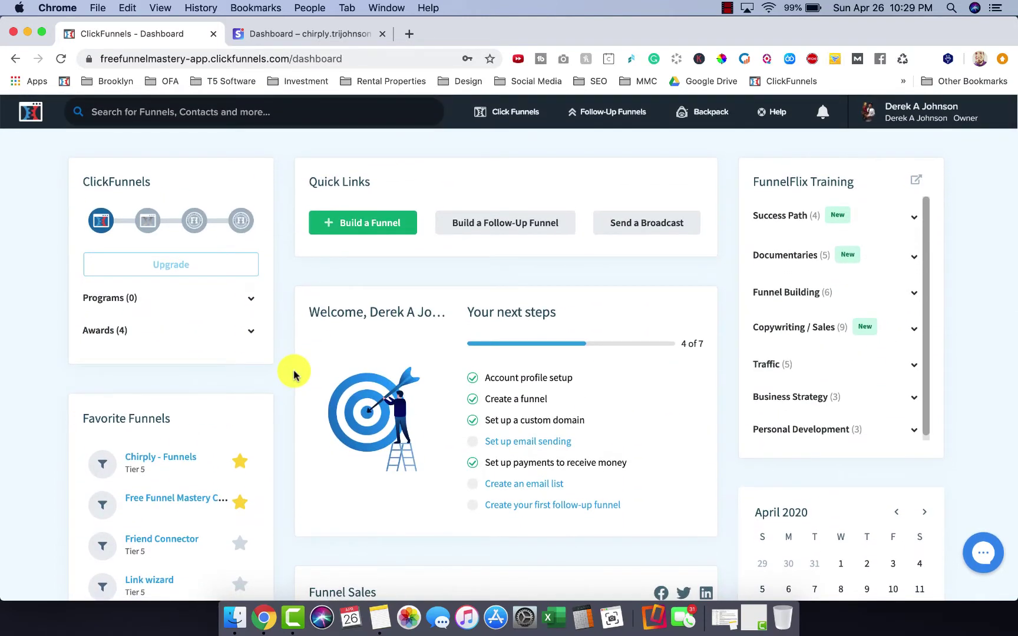
scroll(293, 375, down, 4)
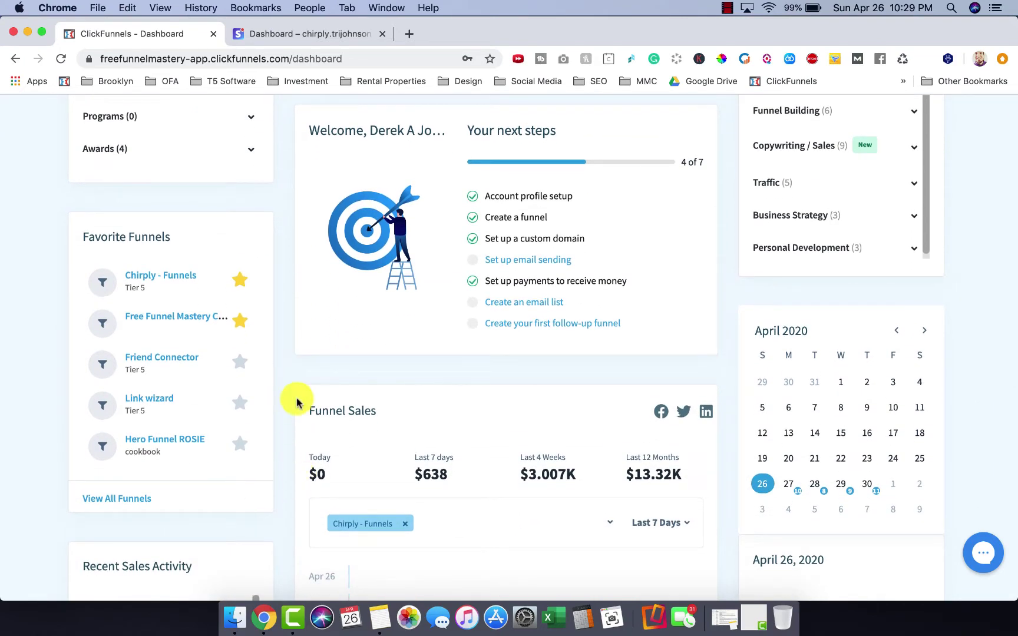
scroll(297, 400, up, 4)
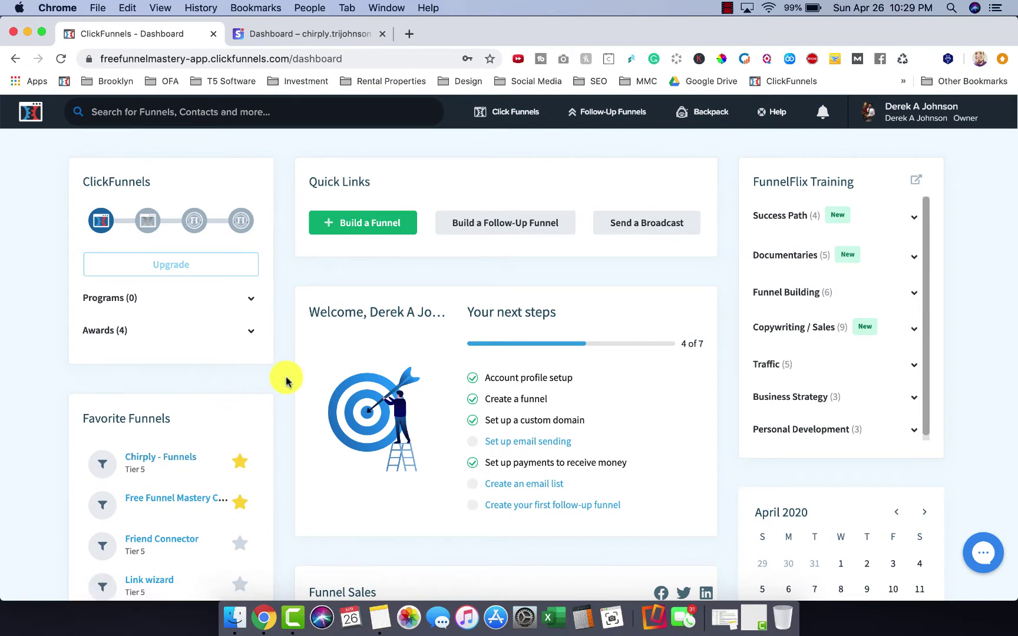
click(311, 35)
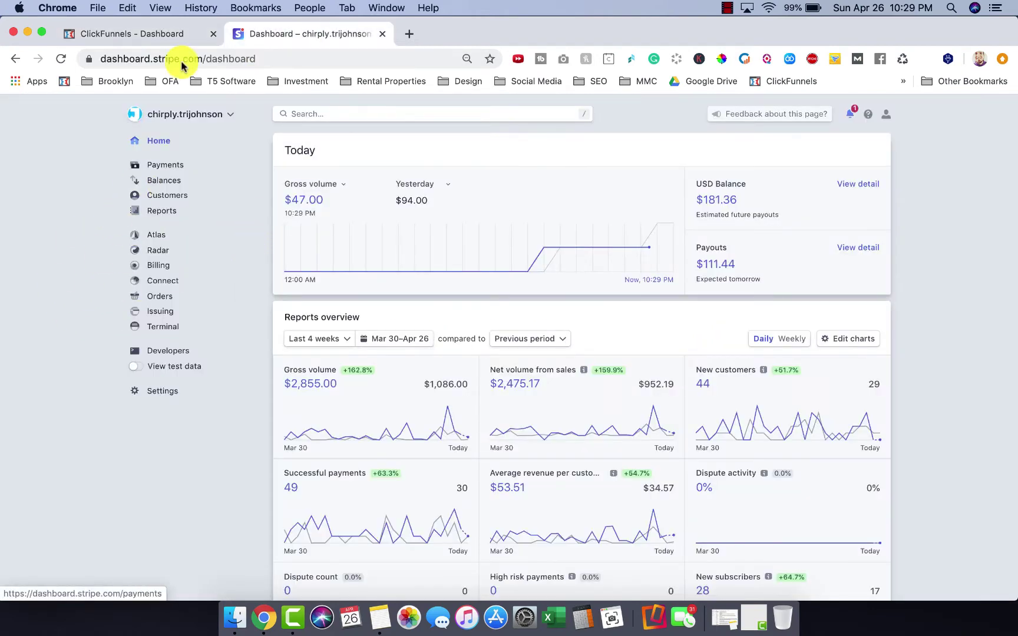
click(165, 46)
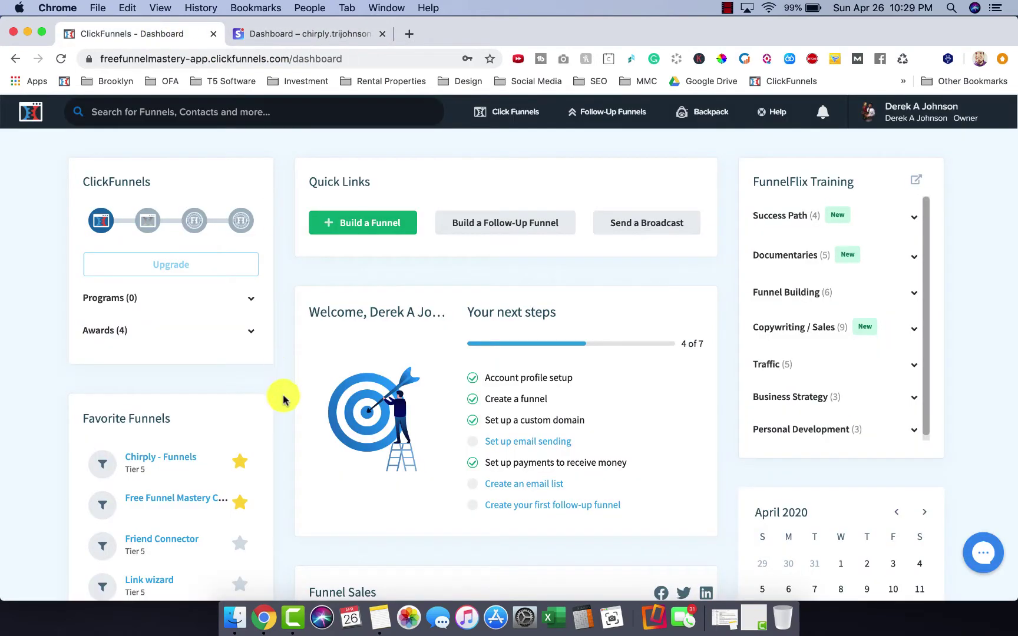
scroll(283, 399, down, 5)
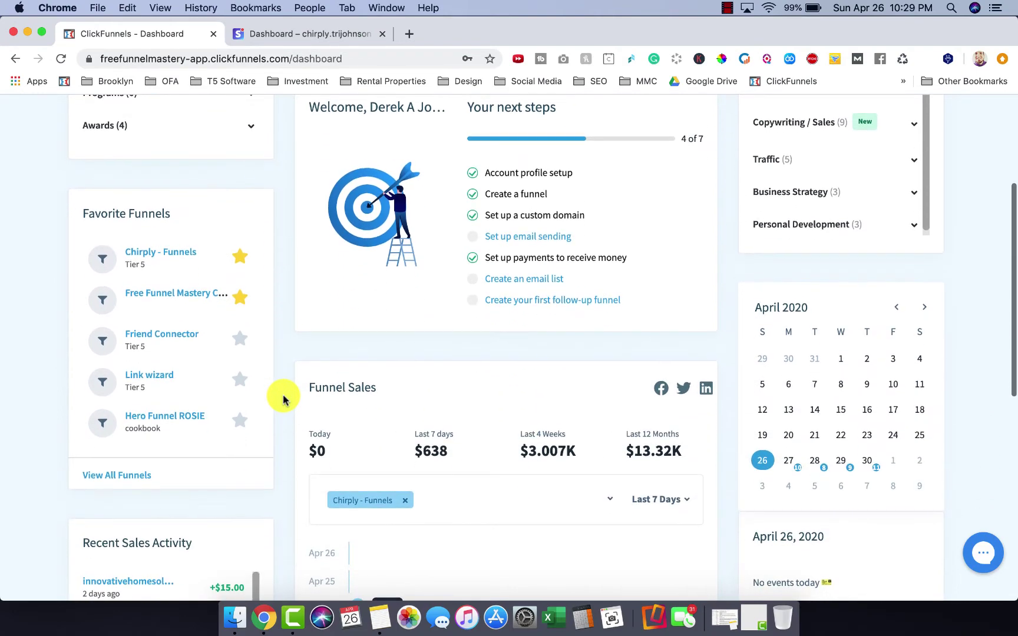
scroll(283, 400, up, 3)
scroll(283, 399, up, 3)
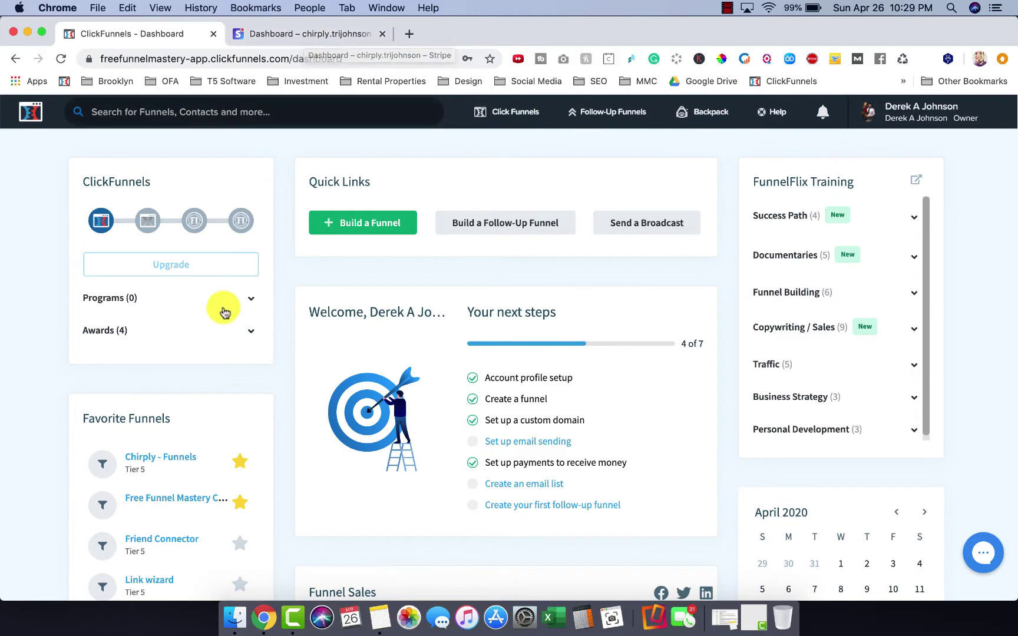
scroll(279, 378, down, 5)
scroll(283, 366, up, 5)
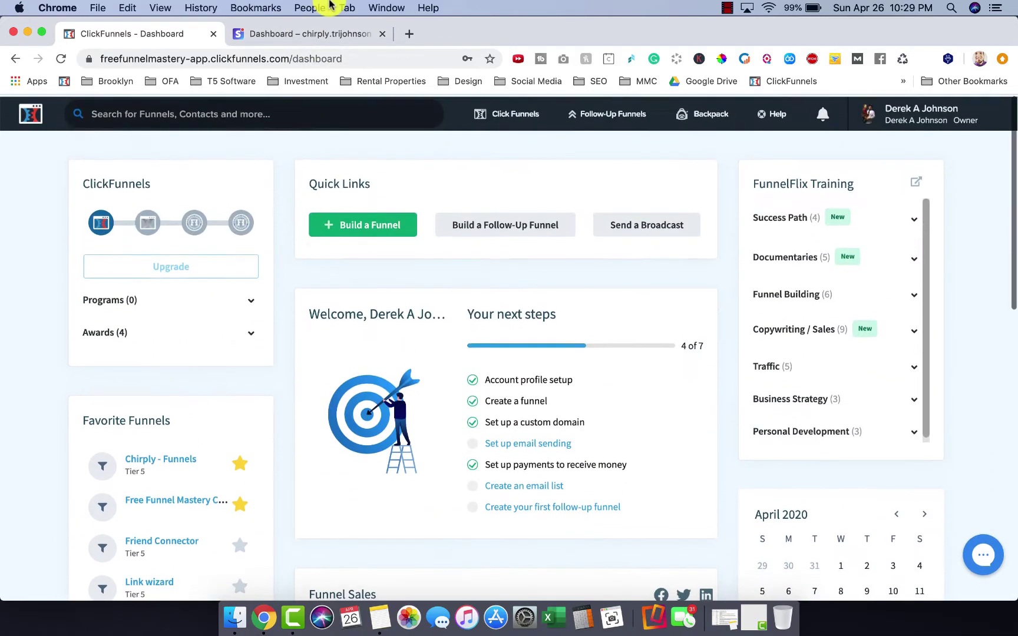
click(307, 33)
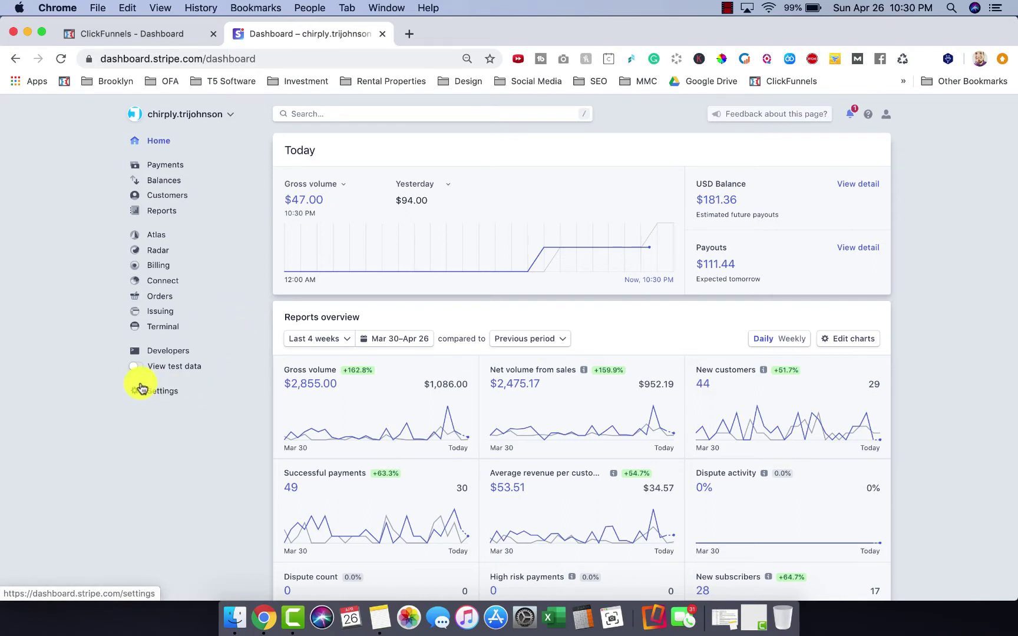
Toggle Stripe between test and live data twice, ending on live data ($2,855.00 gross volume).
click(134, 366)
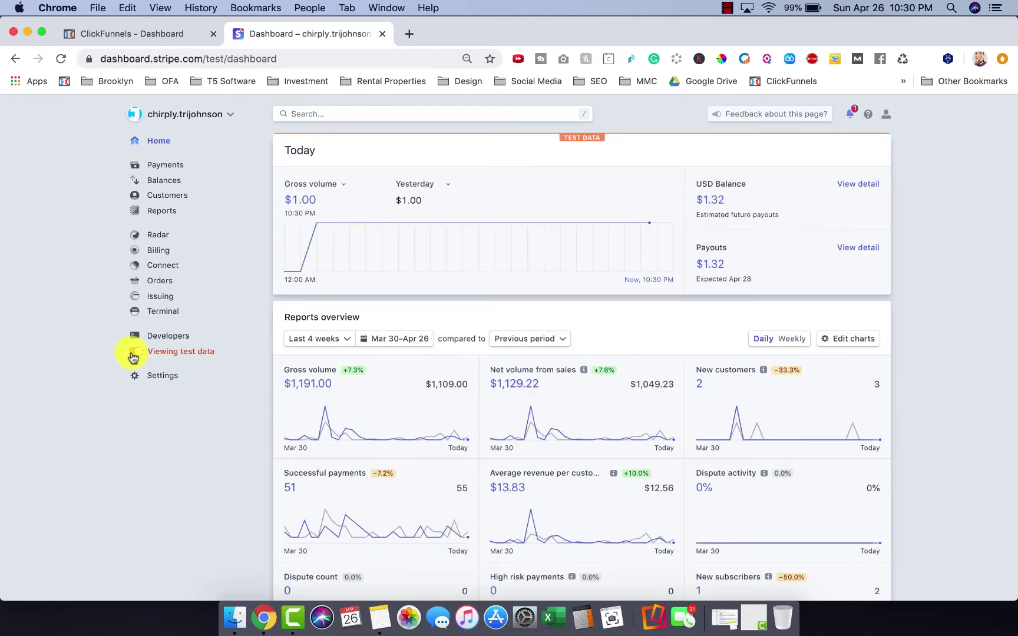
click(133, 355)
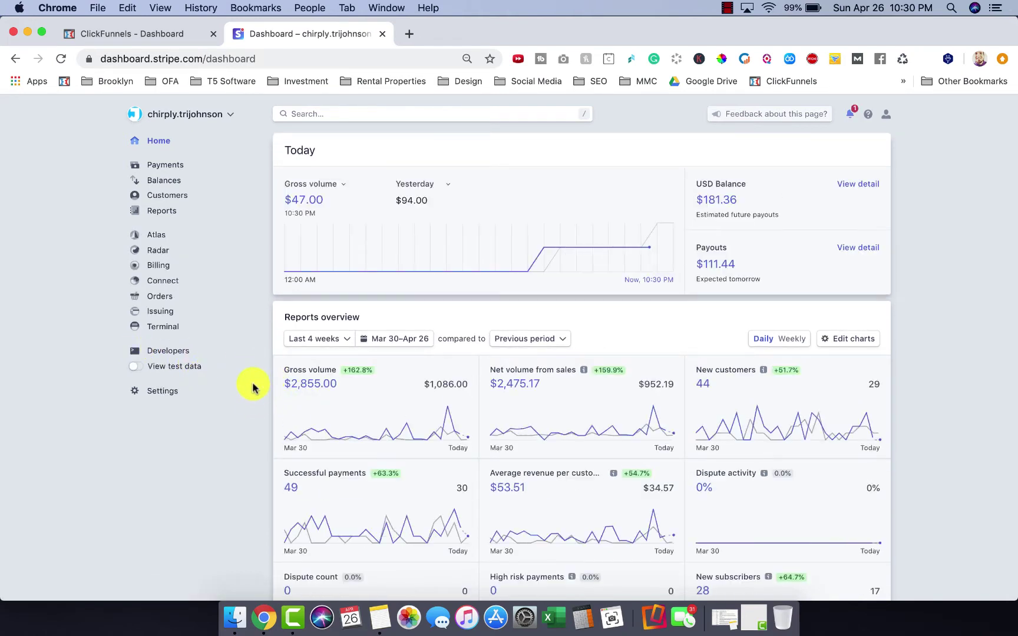
click(133, 369)
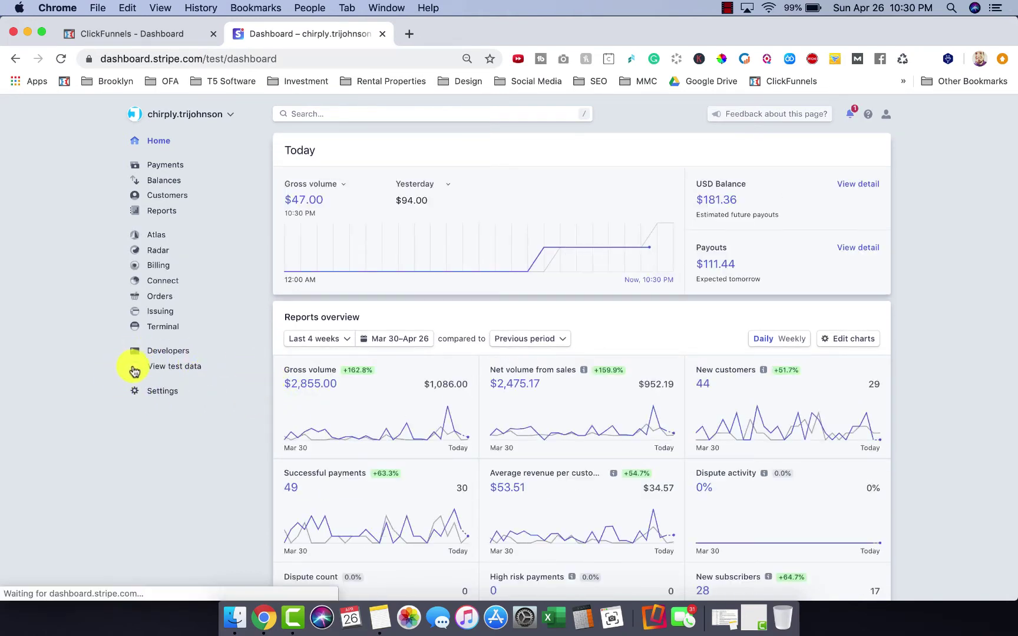
click(137, 353)
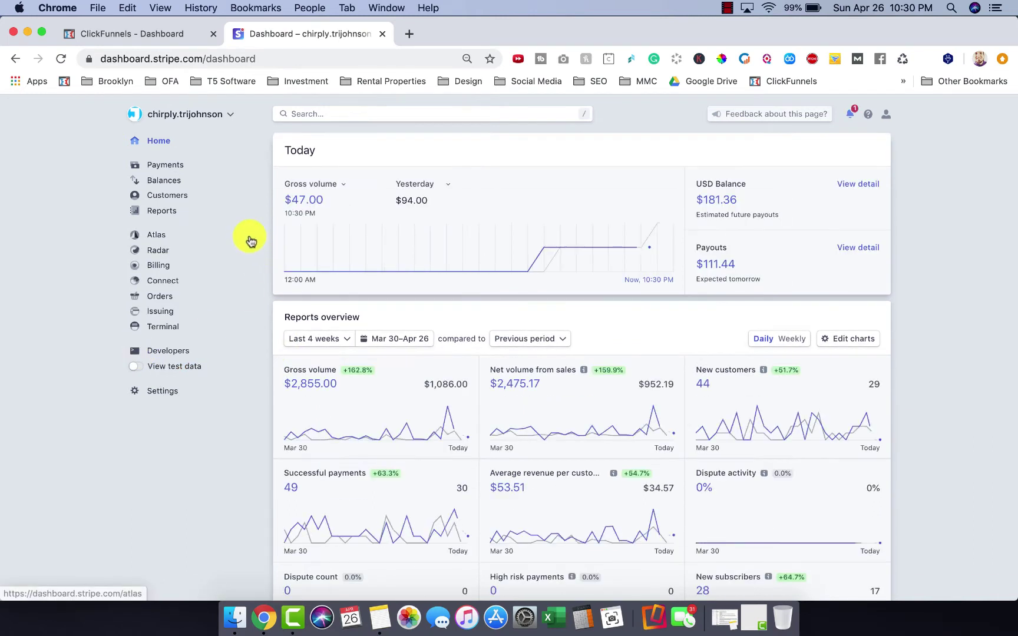
click(408, 35)
Load the Stripe dashboard from stripe.com in the new tab and switch it to test data.
text(s)
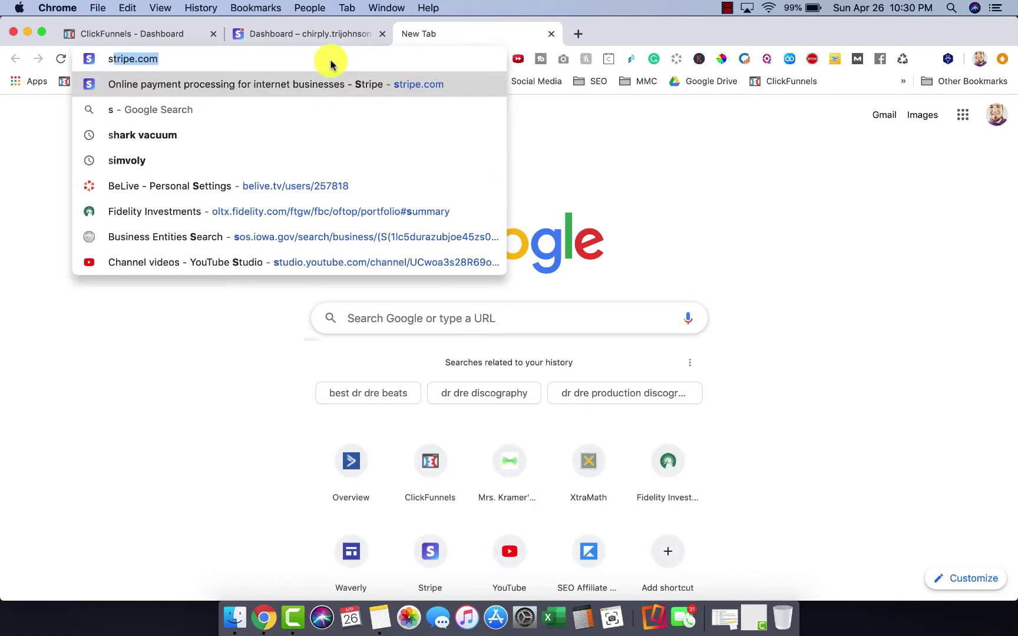
text(tripe)
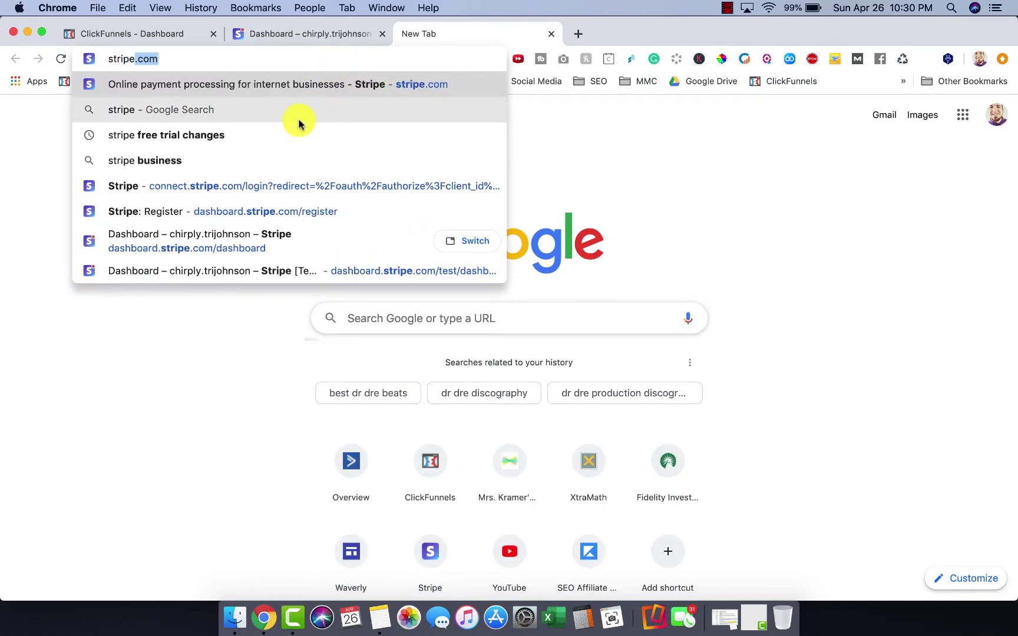
key(Return)
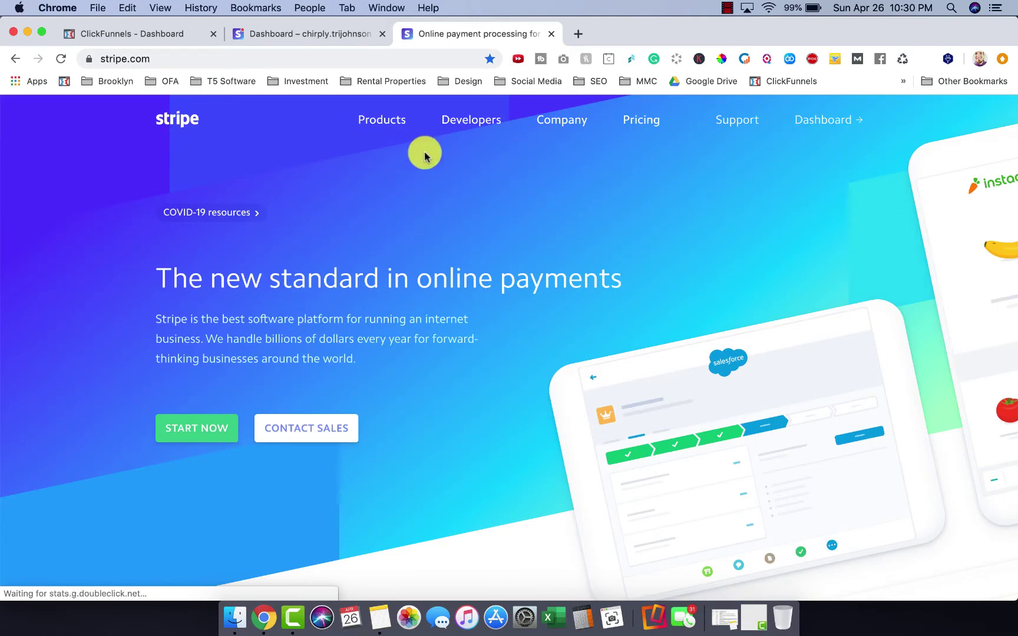
click(820, 120)
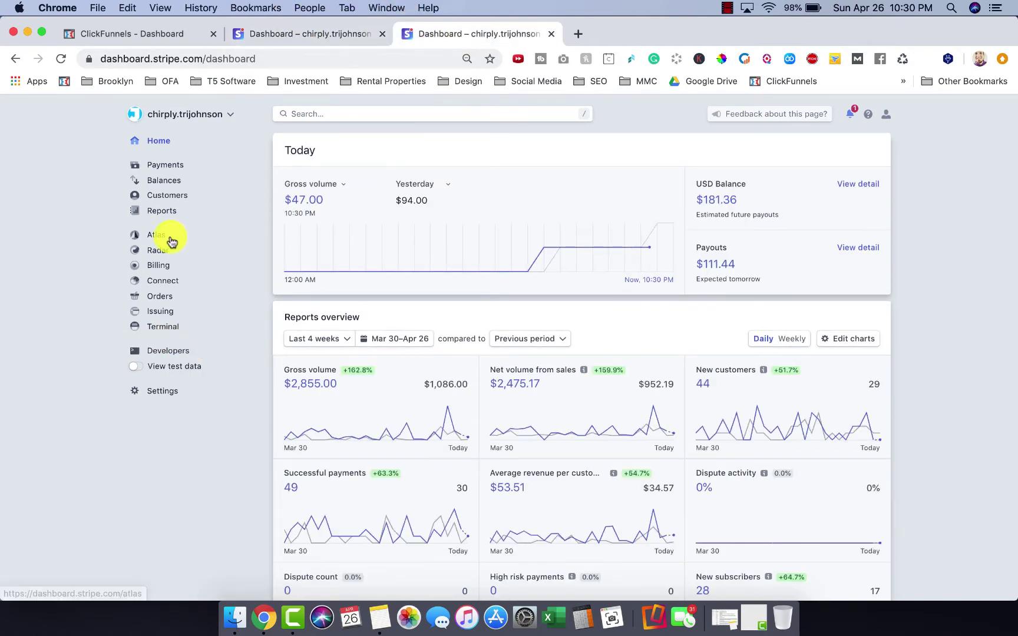
click(169, 370)
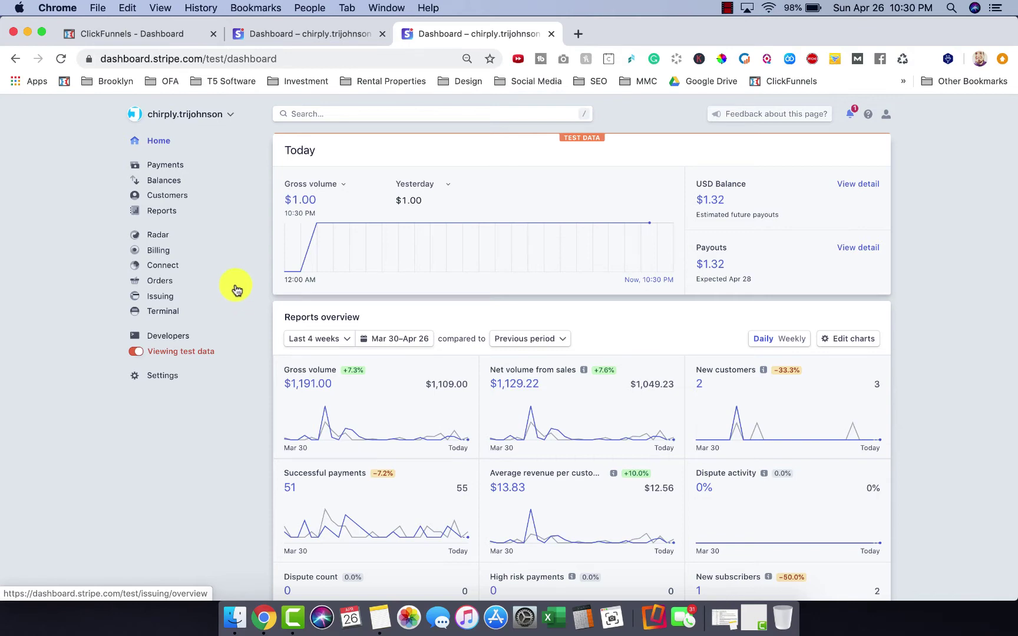
click(309, 33)
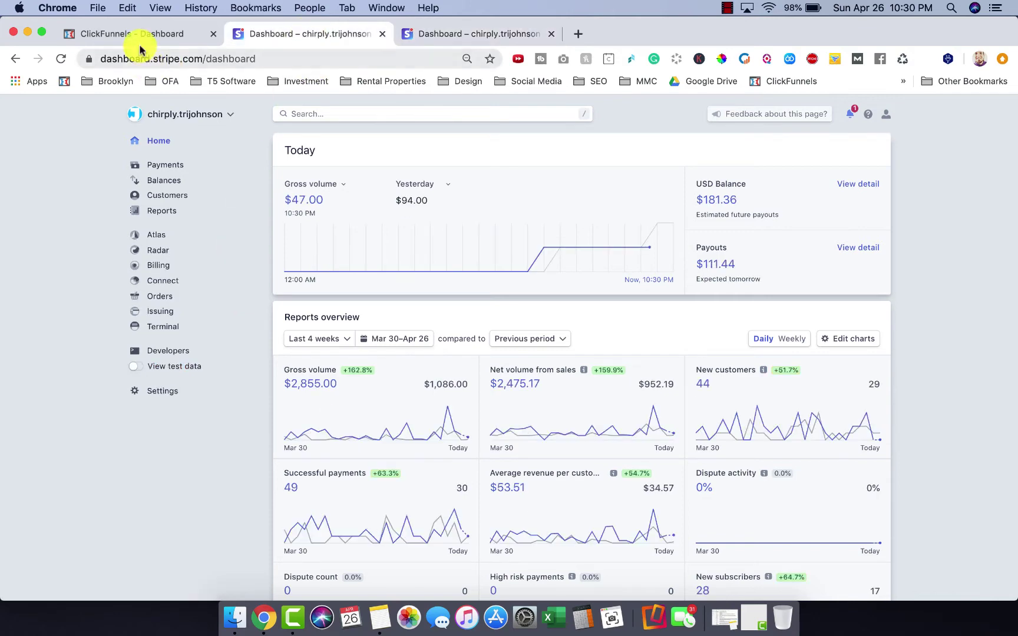
click(136, 36)
Open the Chirply - Funnels funnel and view the chirply-monthly step's Products tab.
click(149, 458)
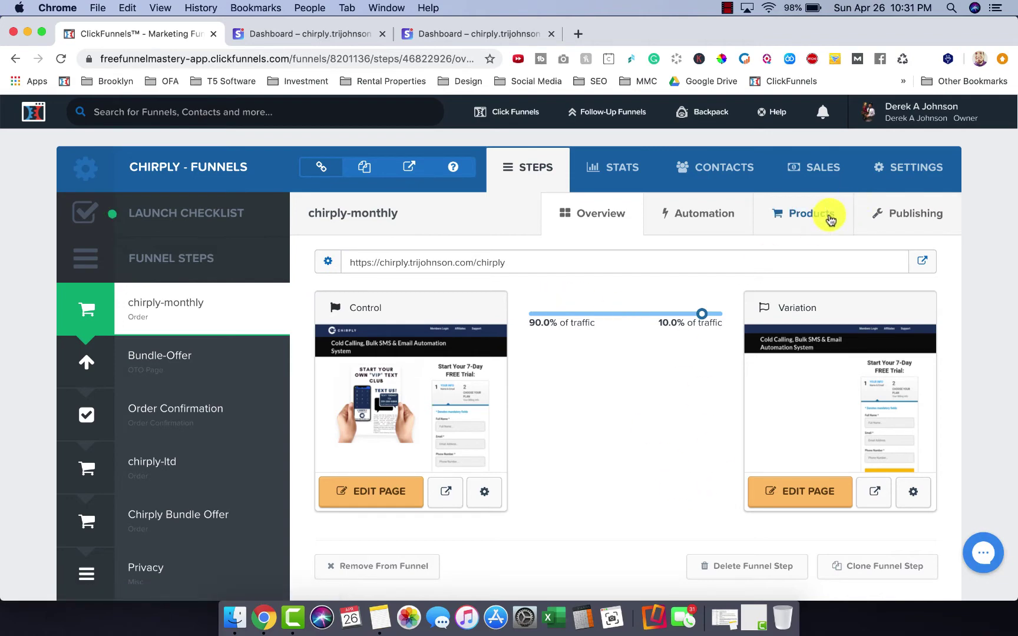
click(786, 213)
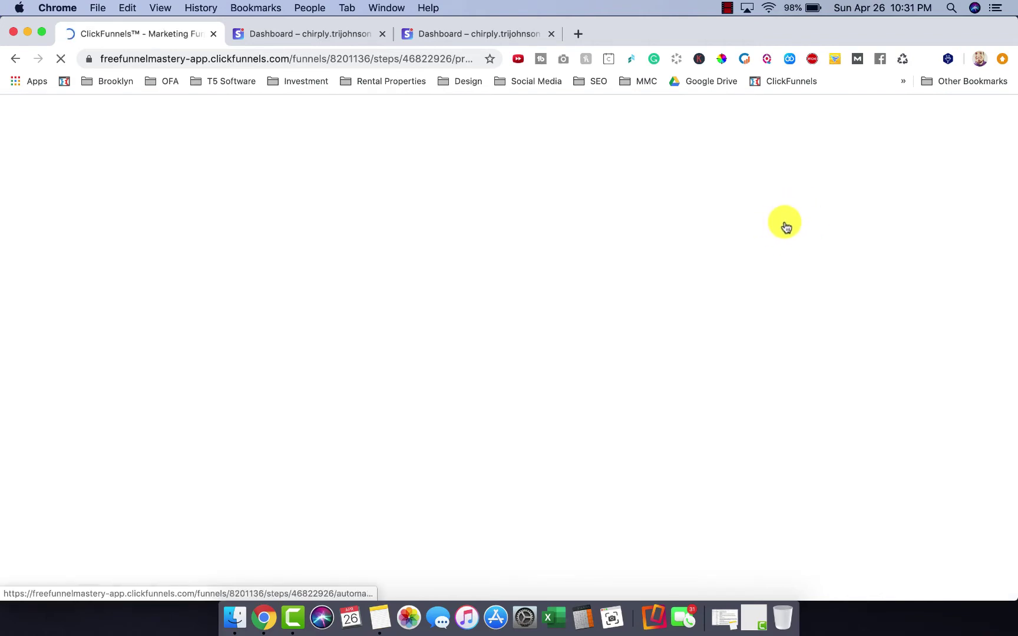
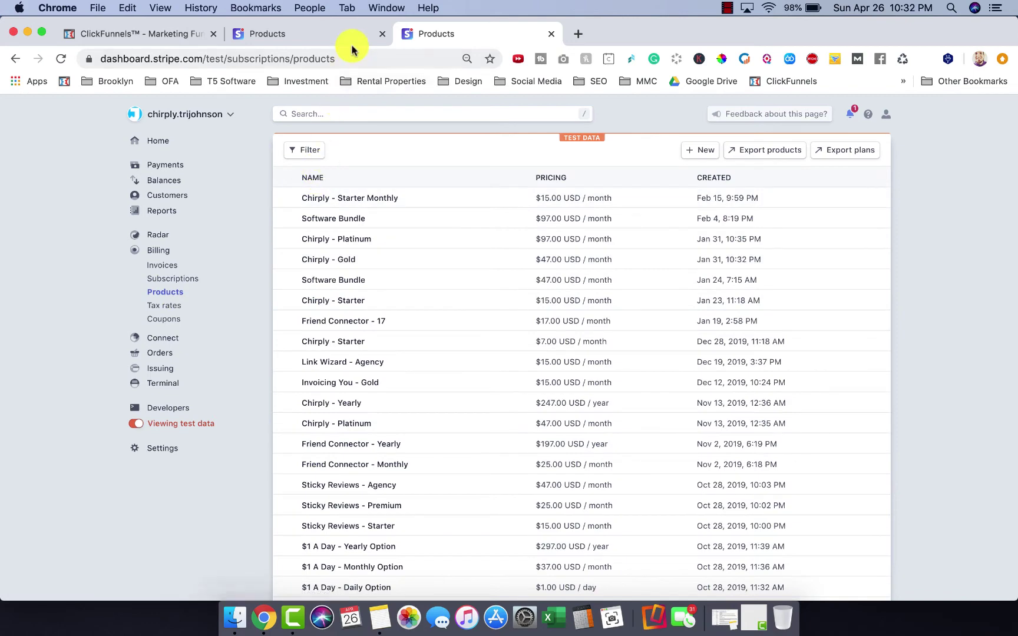
Create the live product 'Chirply - Starter' with a matching statement descriptor, confirming the account password.
click(337, 34)
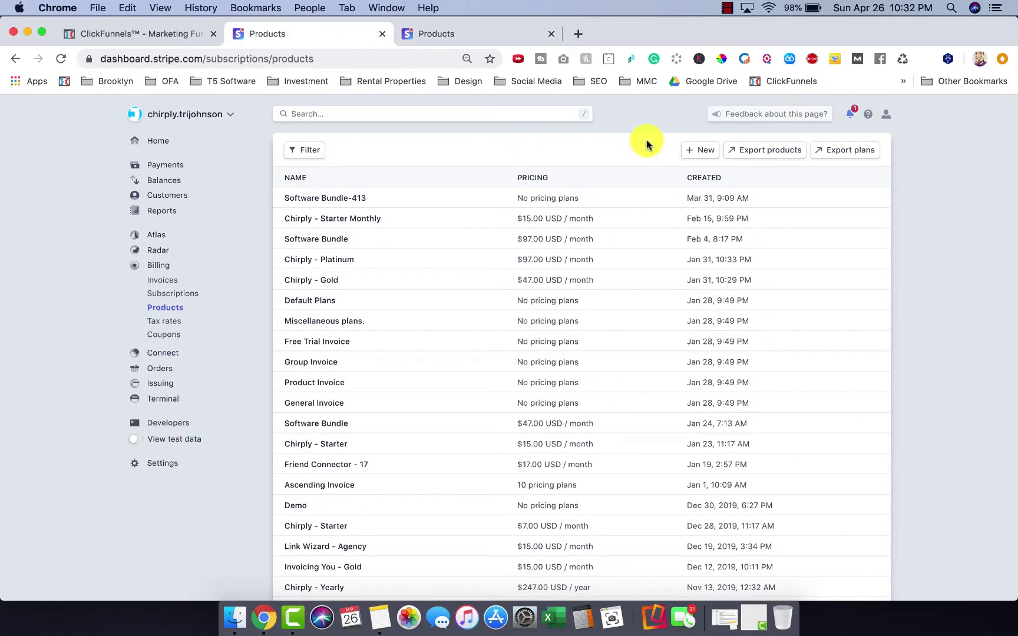
click(696, 152)
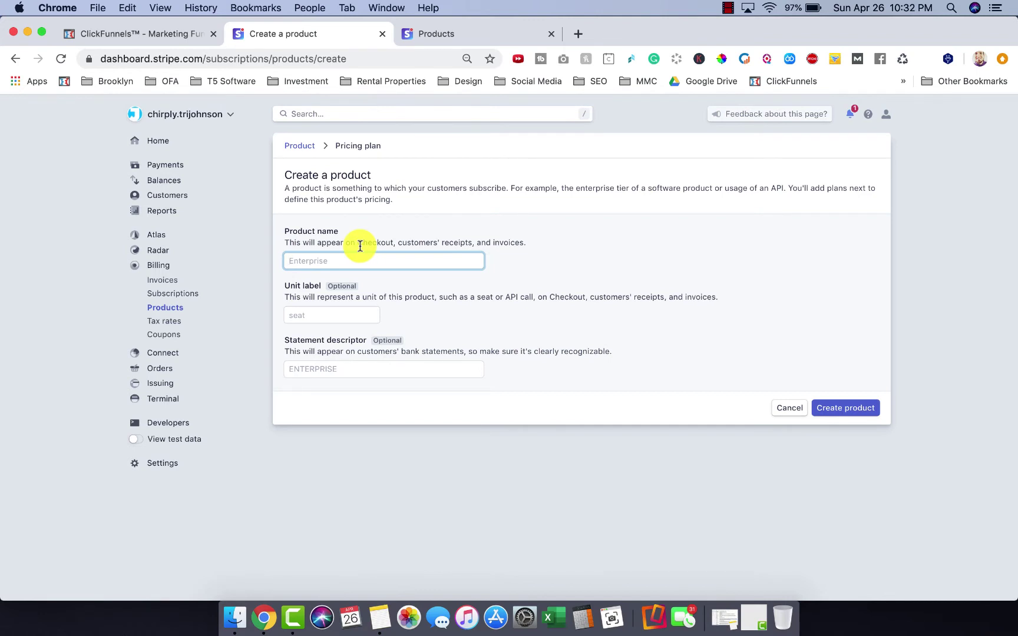
text(Chirply)
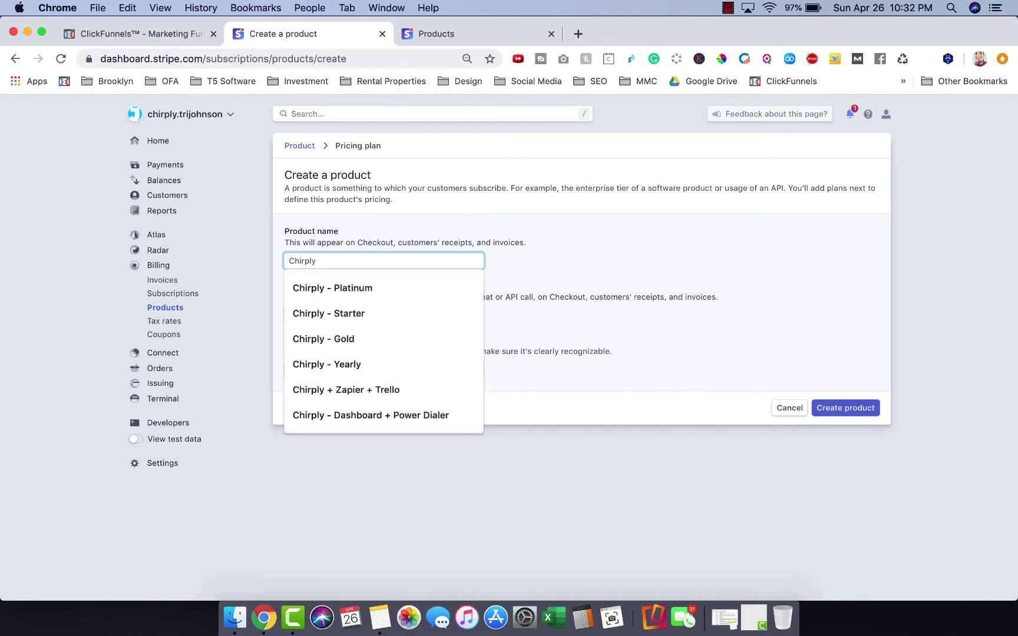
click(336, 311)
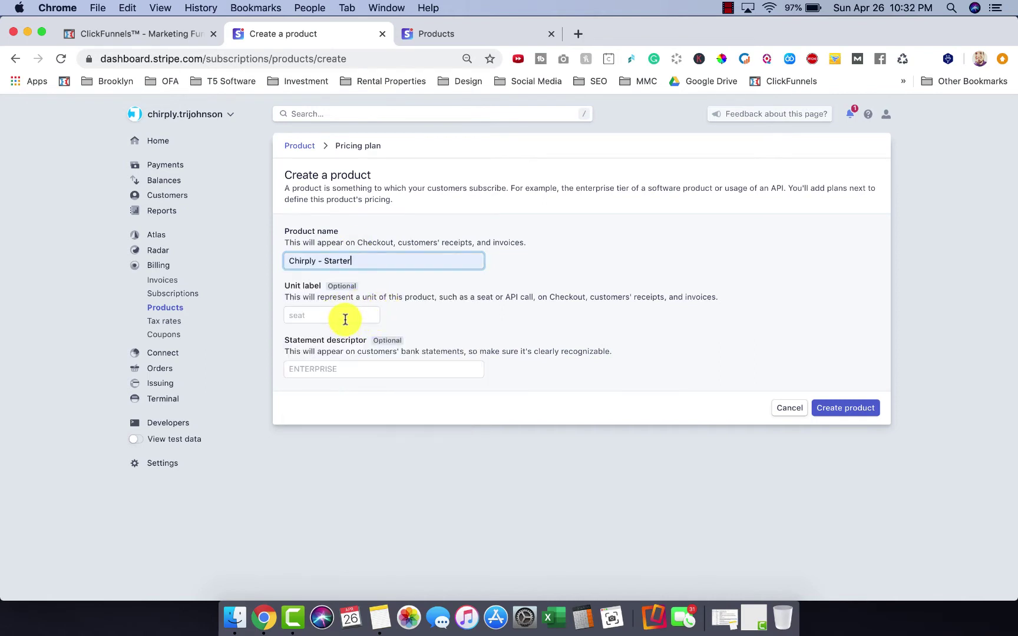
click(334, 370)
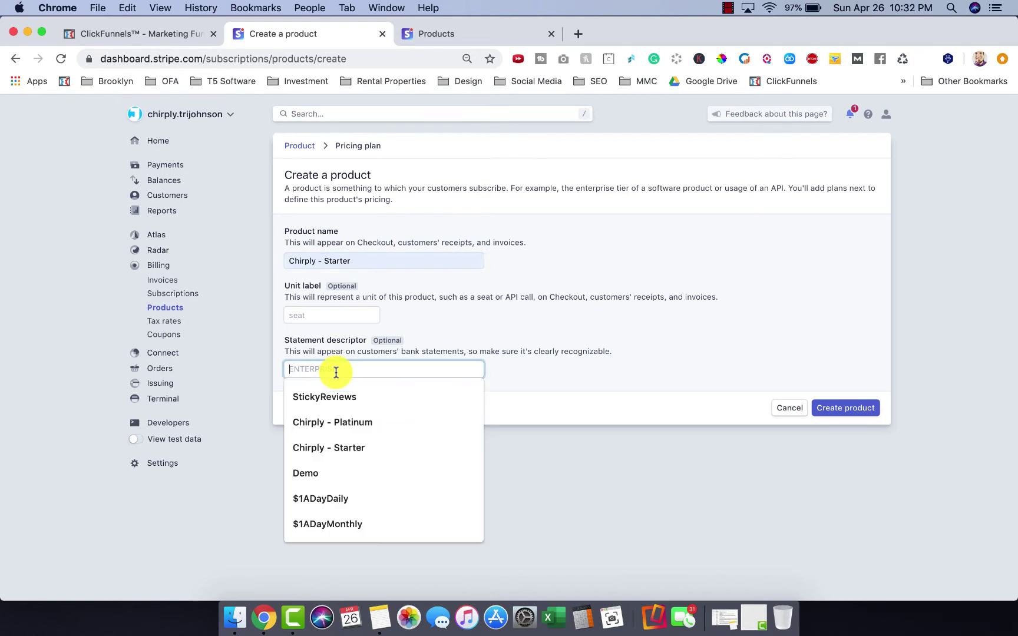
click(336, 446)
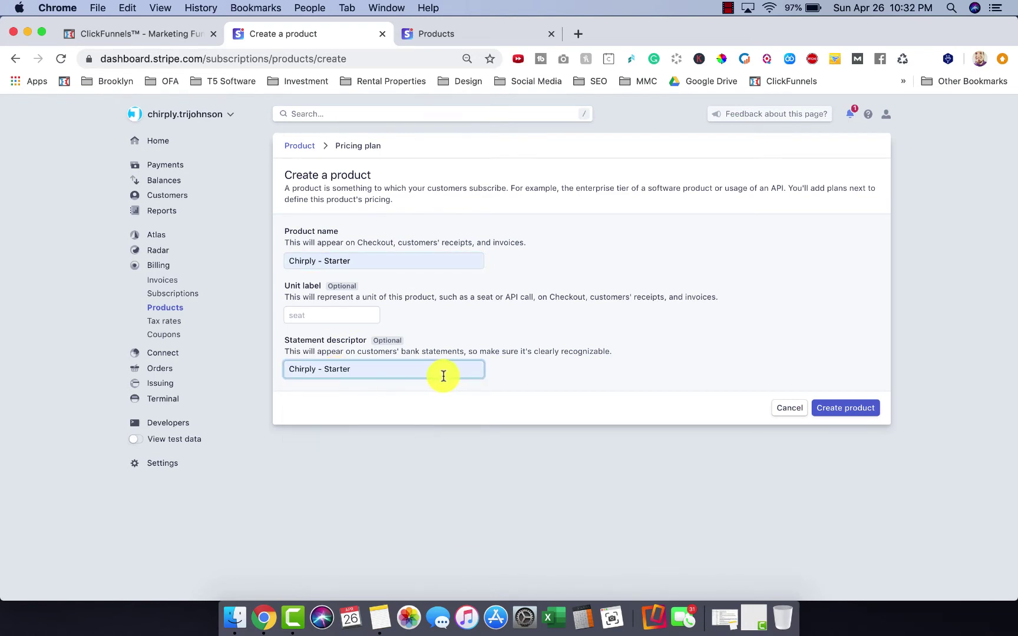
click(848, 409)
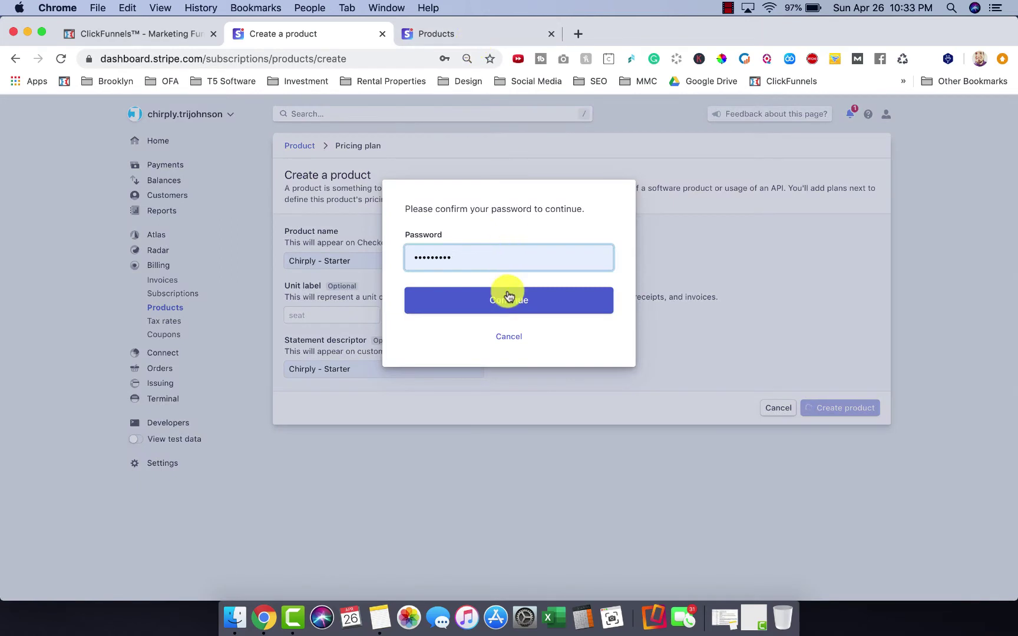
click(509, 294)
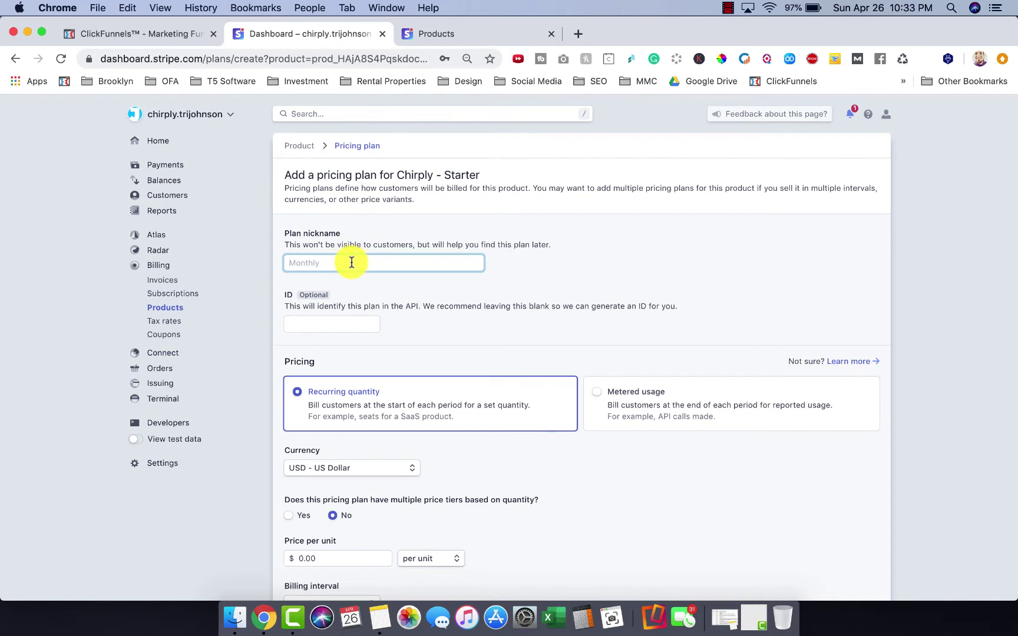
Give the Starter plan the nickname 'NEW Chirply Starter' and the plan ID '47MonthlyStart'.
text(NEW Chirply Starter)
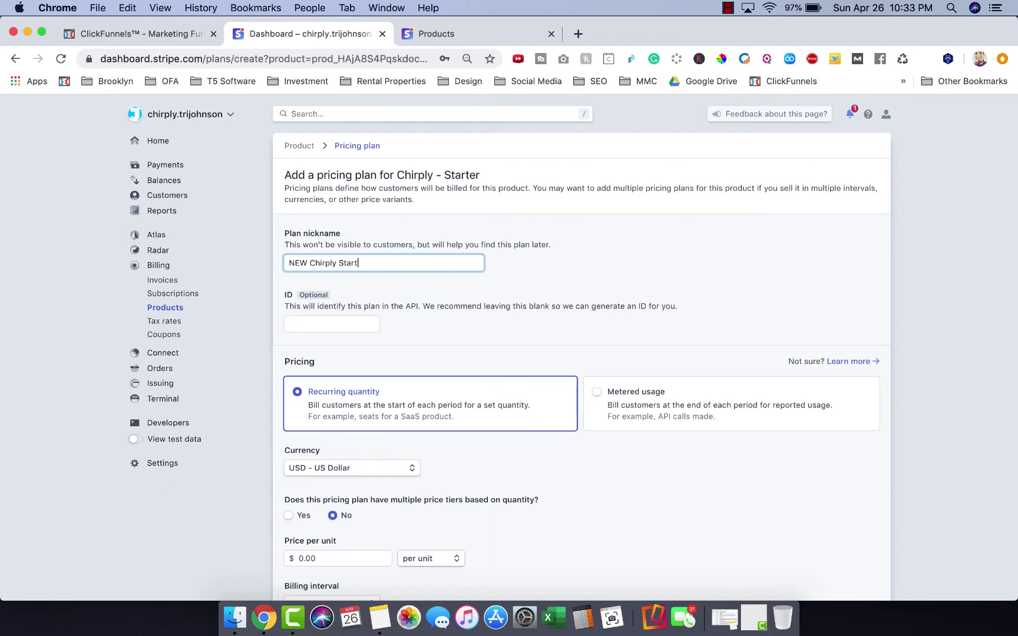
click(351, 324)
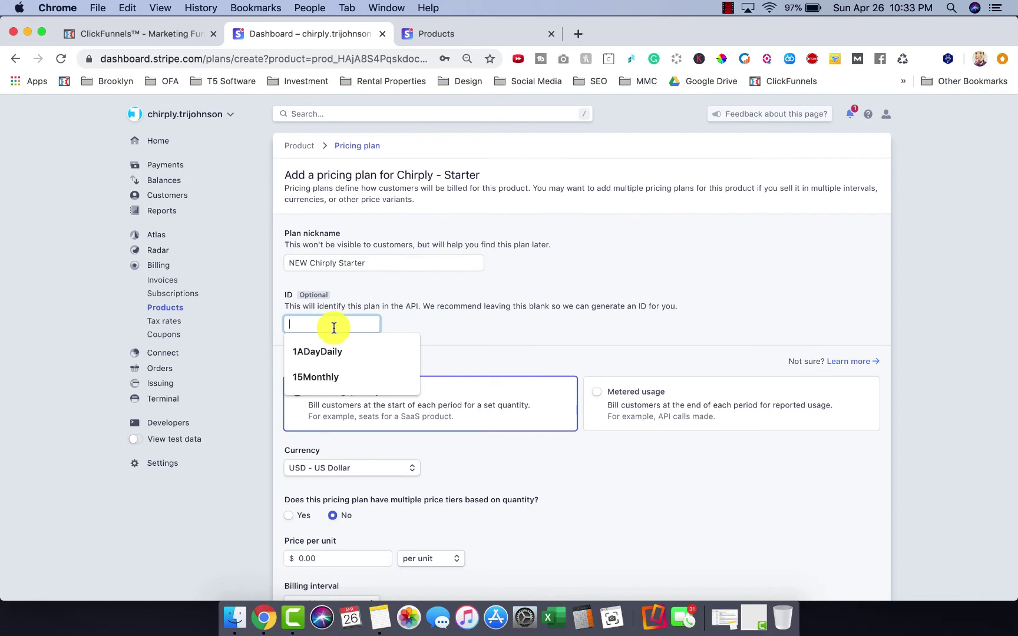
text(47MonthlyStart)
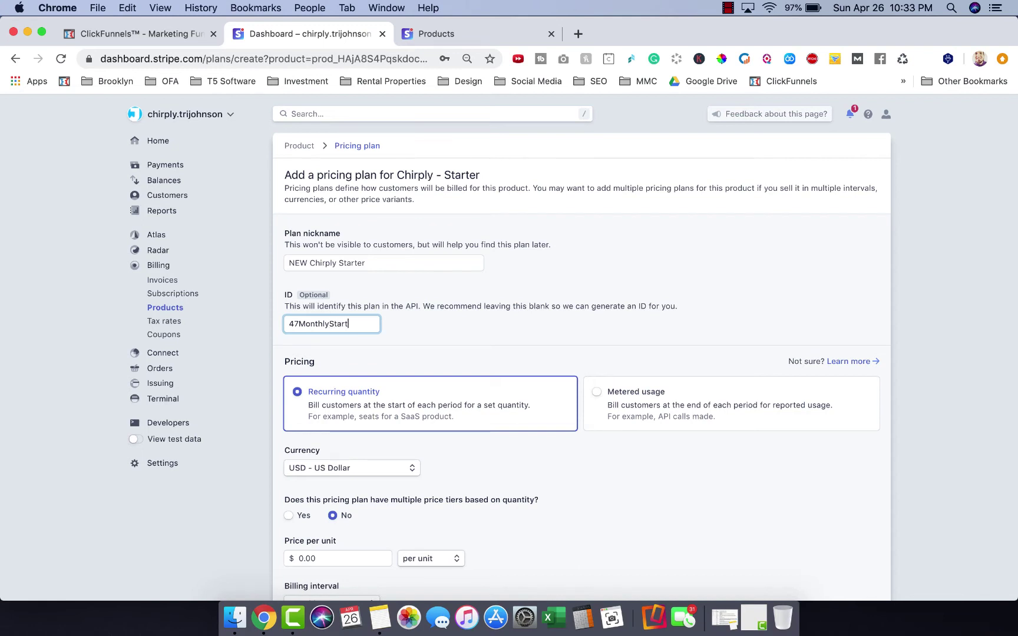
click(434, 346)
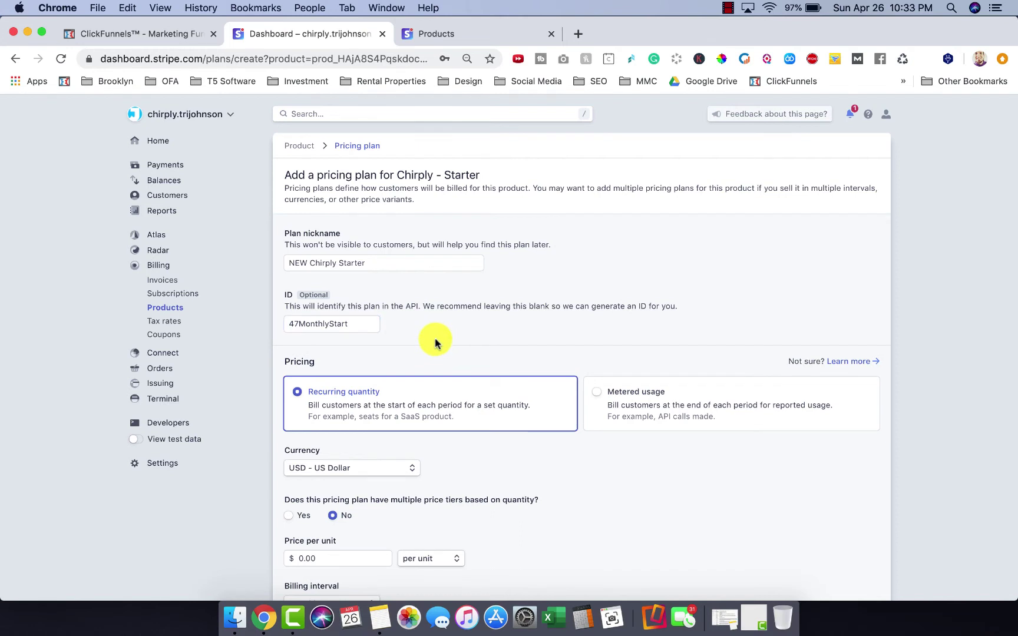
Enter a $47 per-unit price billed monthly and check the $47.00 preview.
scroll(371, 492, down, 5)
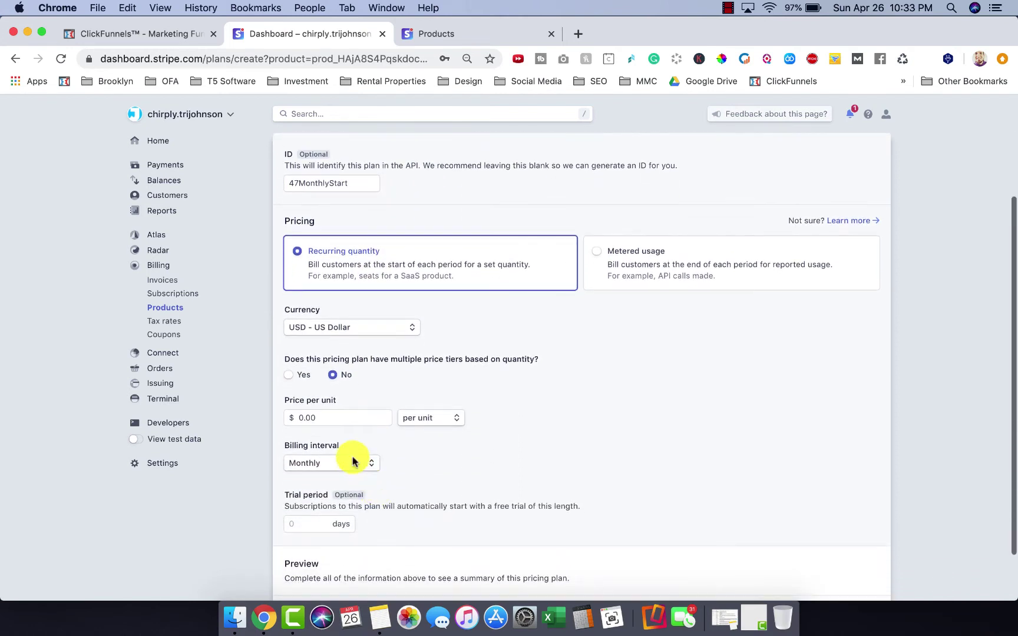
click(343, 410)
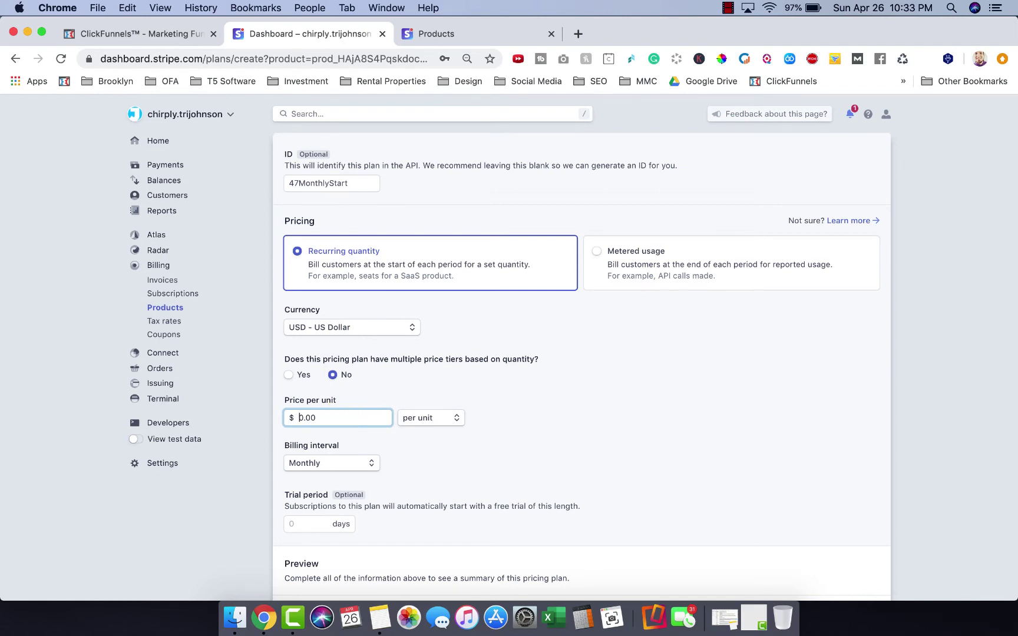
text(47)
scroll(382, 429, down, 1)
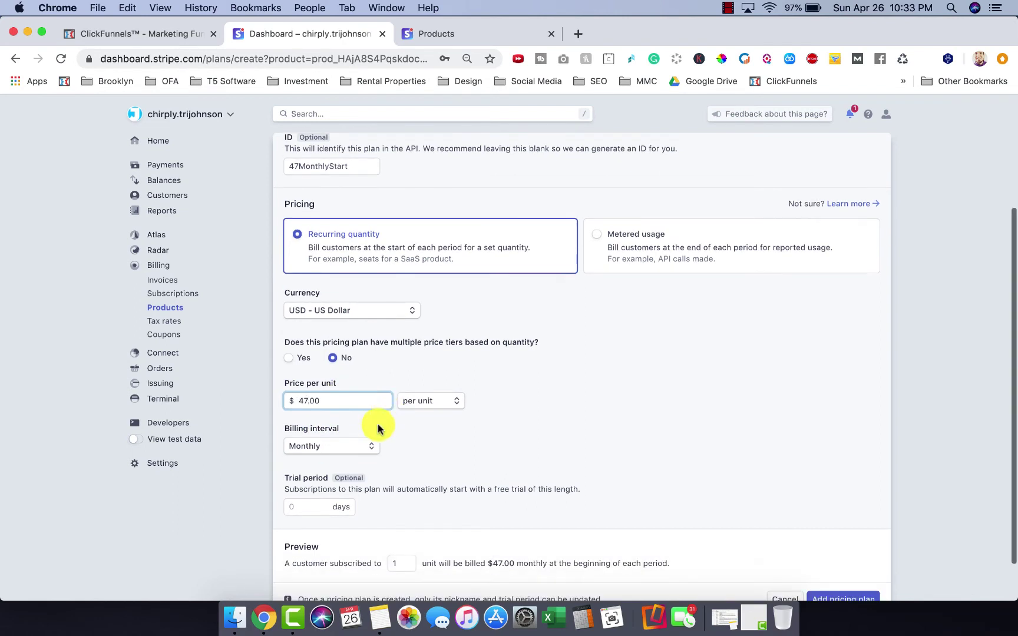
scroll(420, 388, down, 3)
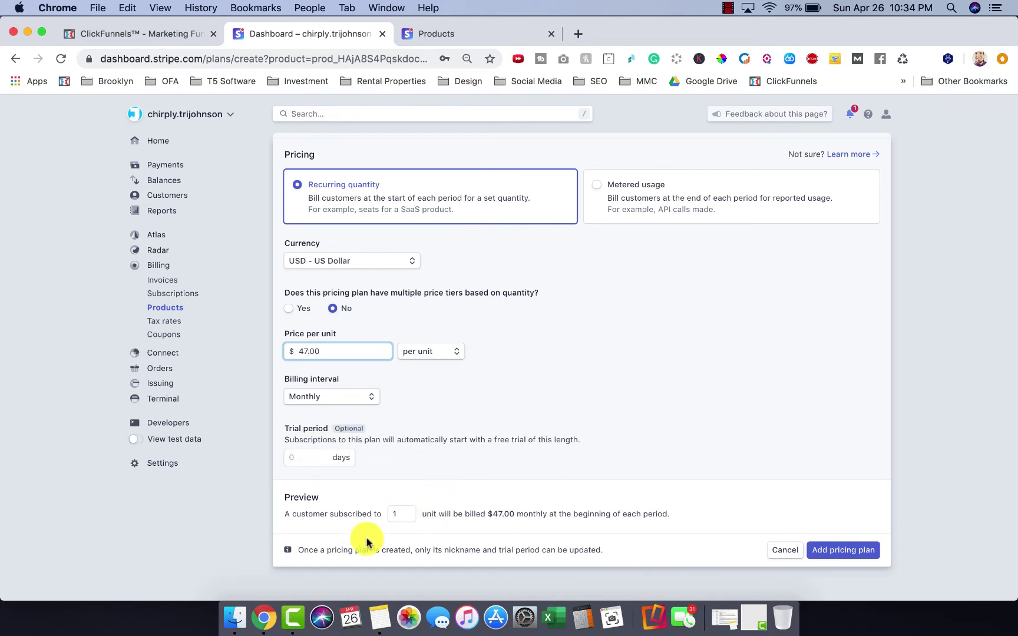
scroll(625, 505, up, 3)
scroll(624, 505, up, 3)
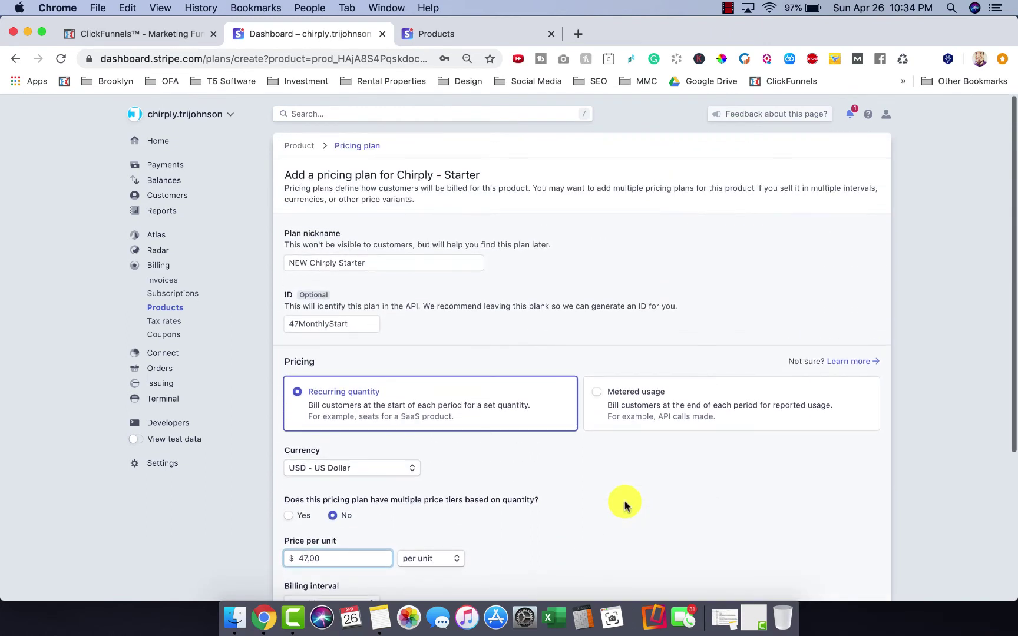
Copy the plan ID 47MonthlyStart and switch to the test-mode products list.
double_click(333, 321)
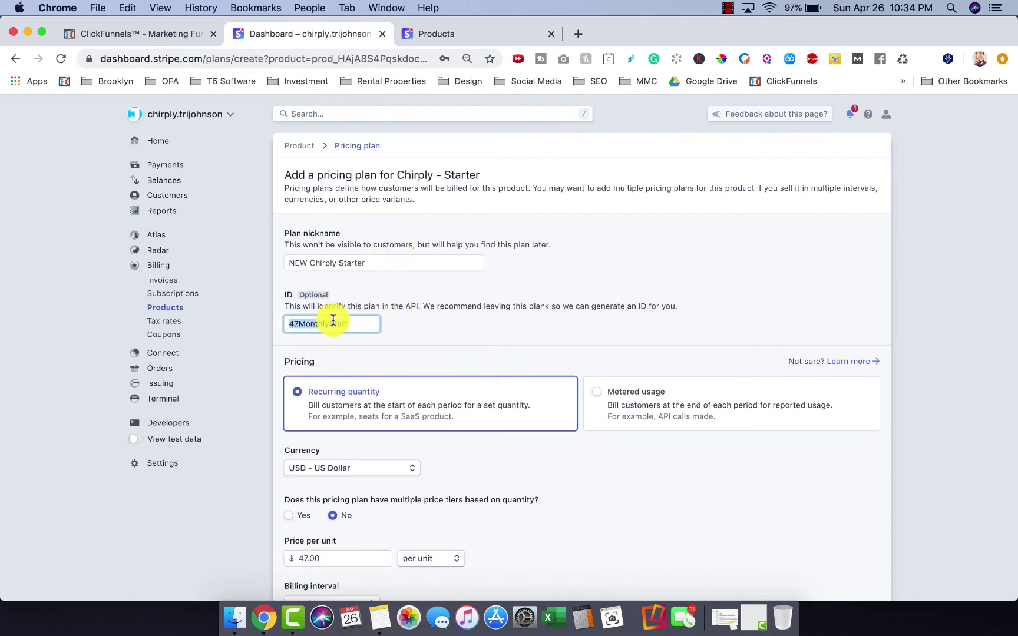
click(432, 329)
click(461, 34)
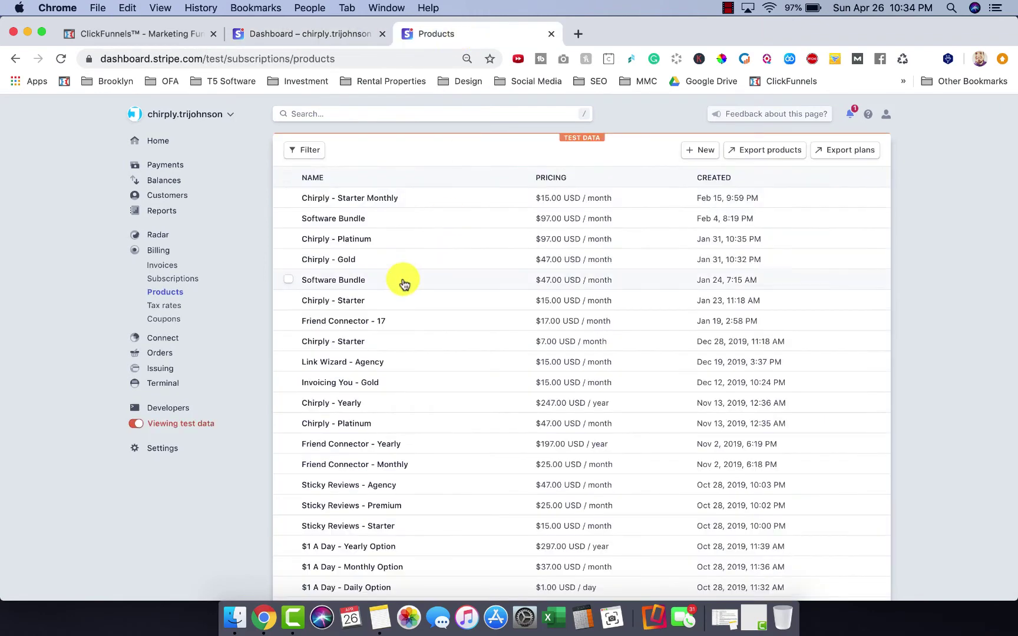
Create the test-mode product 'Chirply - Starter' with a matching statement descriptor.
click(700, 149)
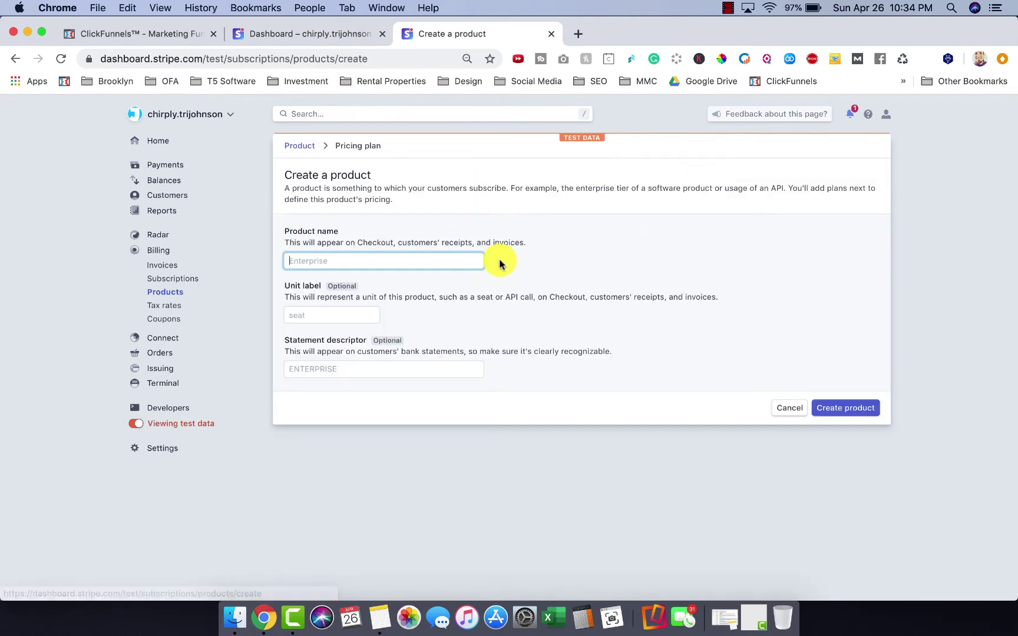
text(S)
key(BackSpace)
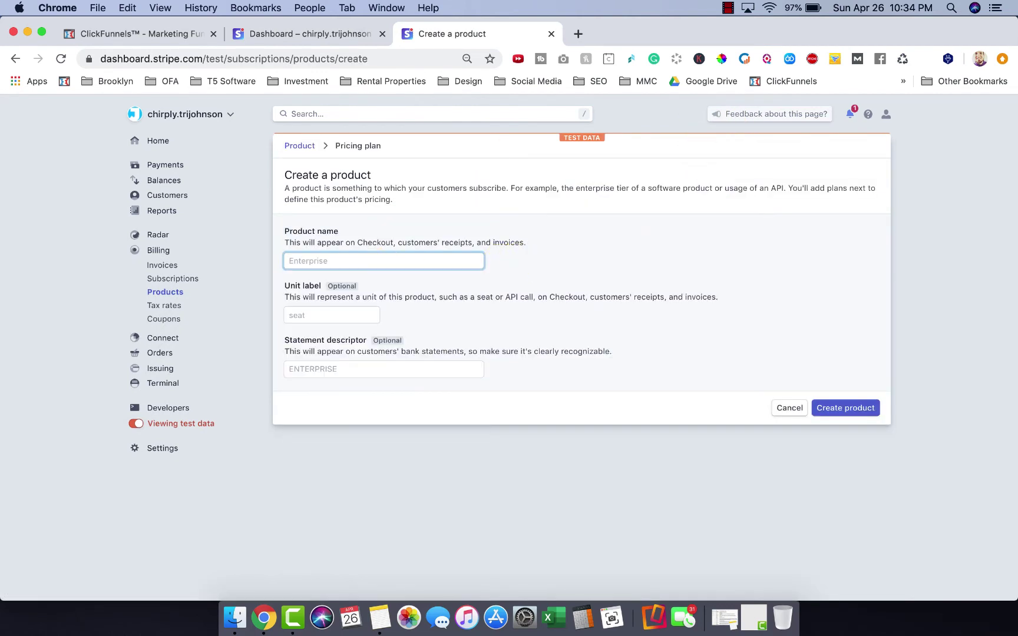
text(Chirply - Platinum)
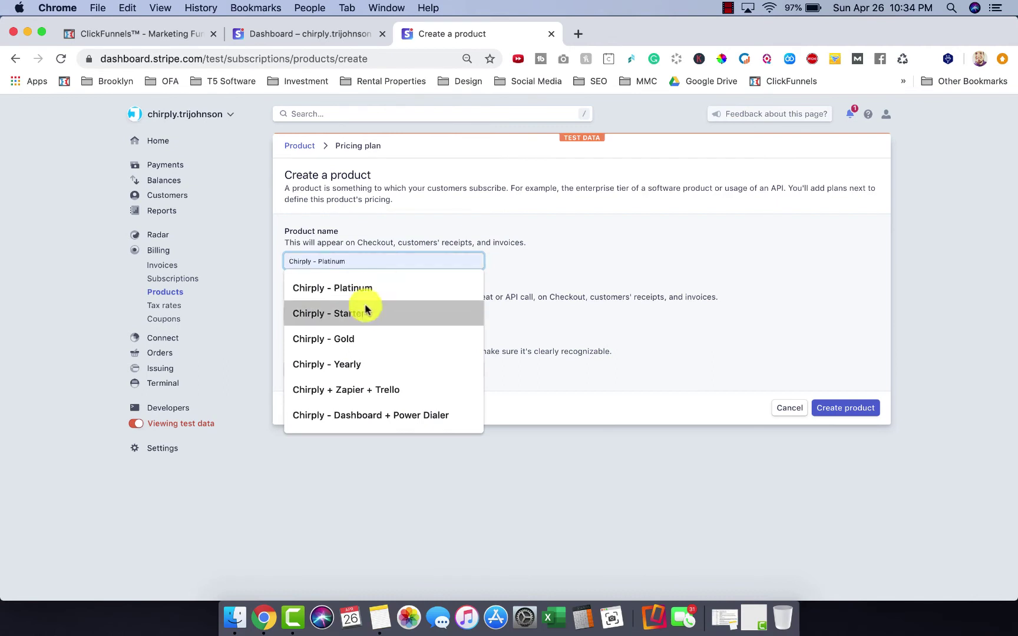
click(353, 313)
click(359, 369)
text(Chur)
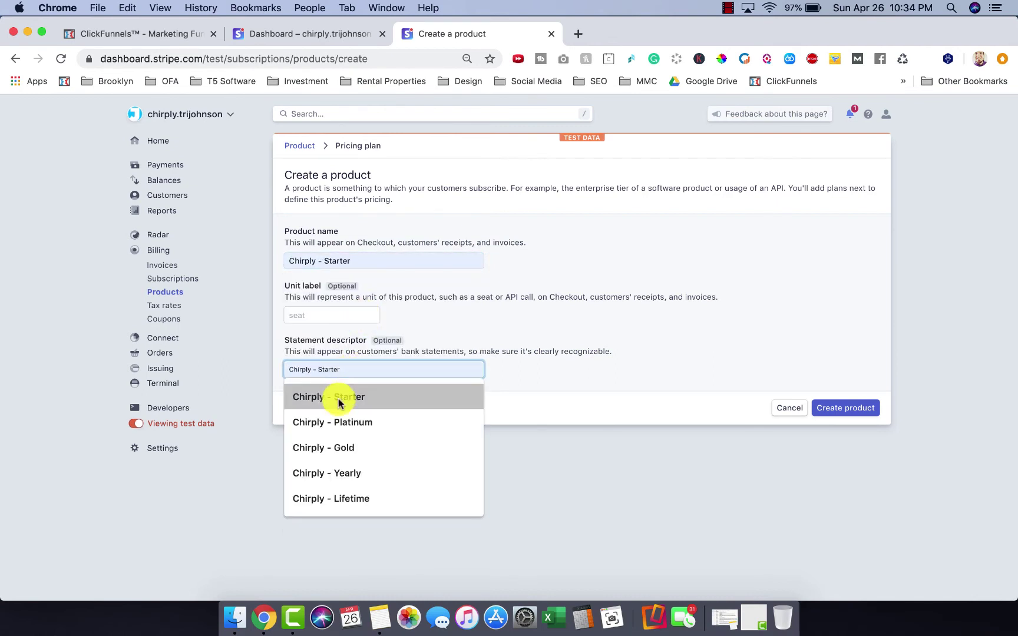
click(341, 398)
click(845, 408)
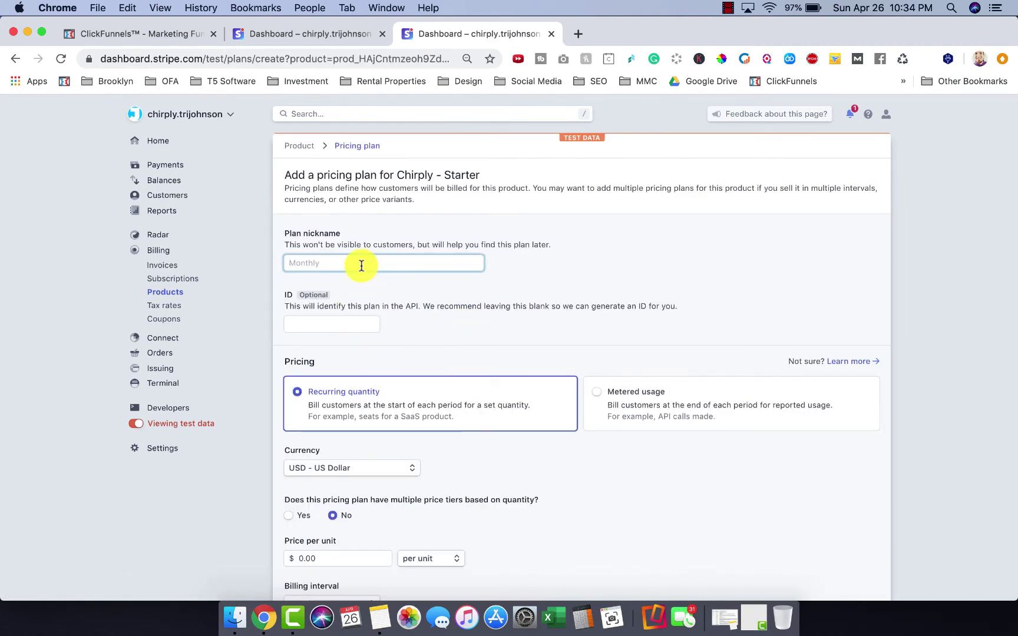
Give the test-mode Starter plan nickname 'NEW Chirply Starter' and ID '47MonthlyStart'.
text(NEW Chirply Starter)
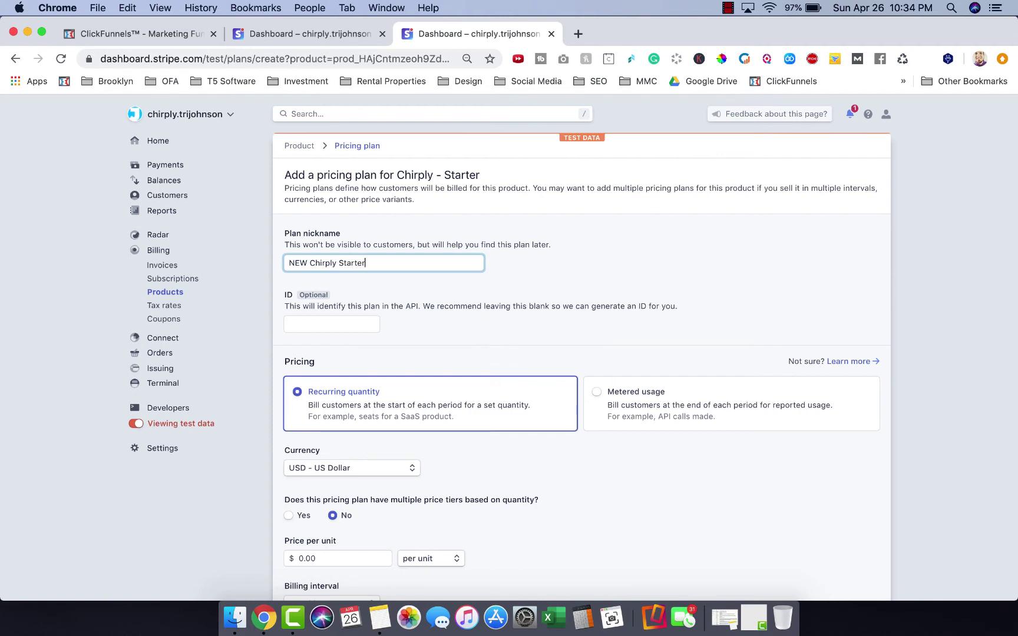
click(316, 324)
text(4)
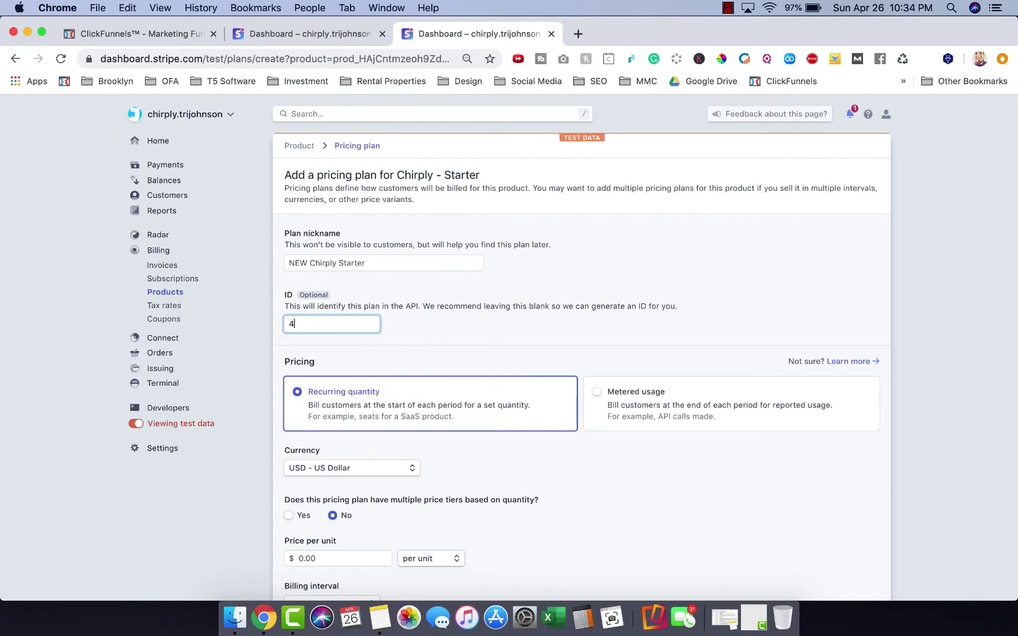
text(7MonthlyStart)
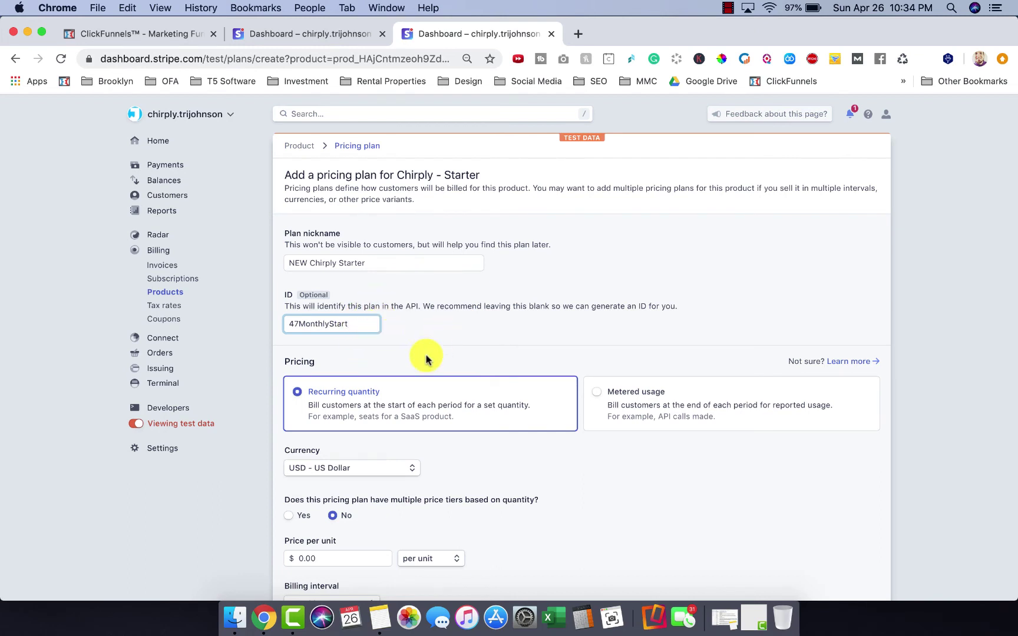
scroll(427, 330, down, 5)
scroll(430, 332, up, 4)
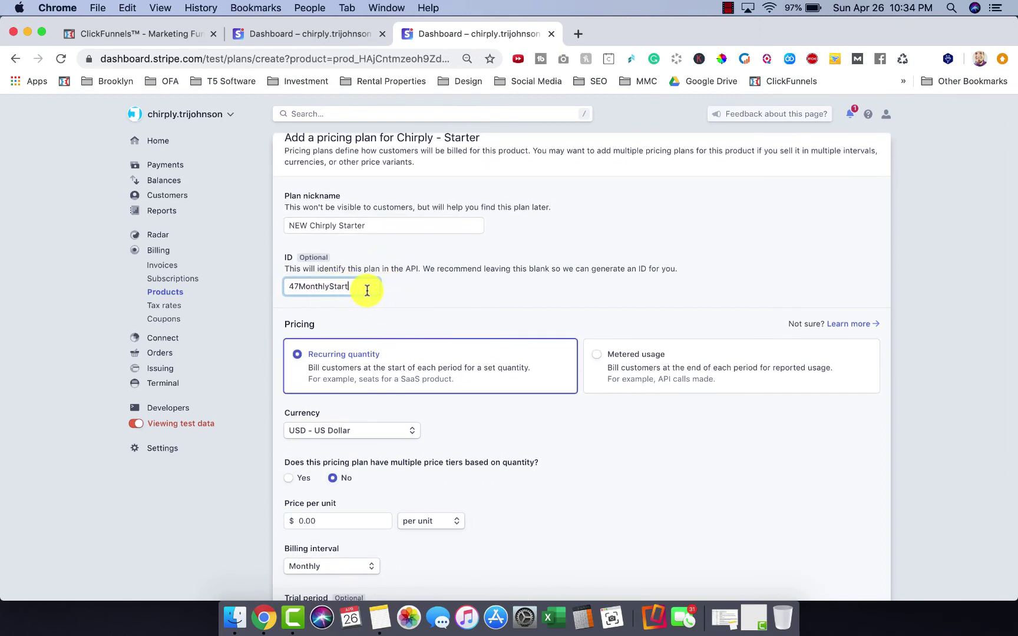
double_click(280, 286)
click(456, 299)
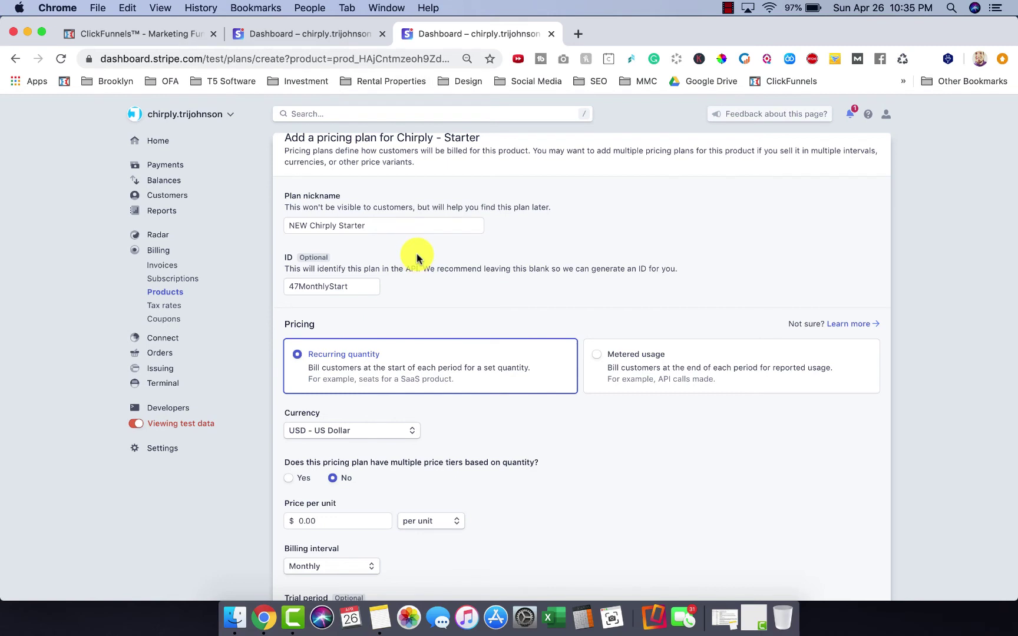
Set the test plan's price to $47.00 per unit and add the pricing plan.
scroll(417, 257, down, 5)
click(304, 386)
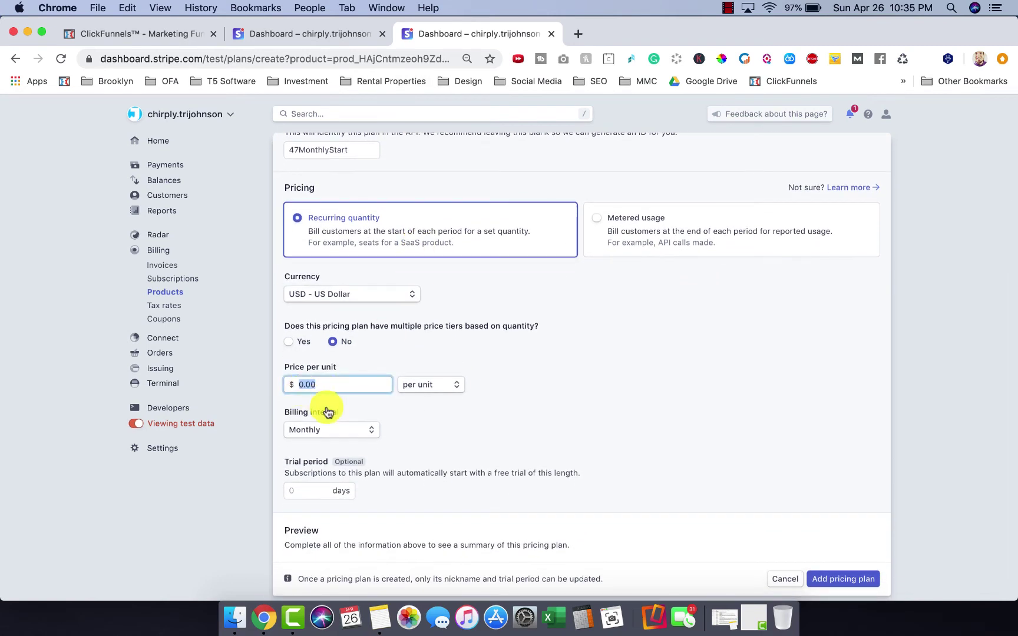
text(47)
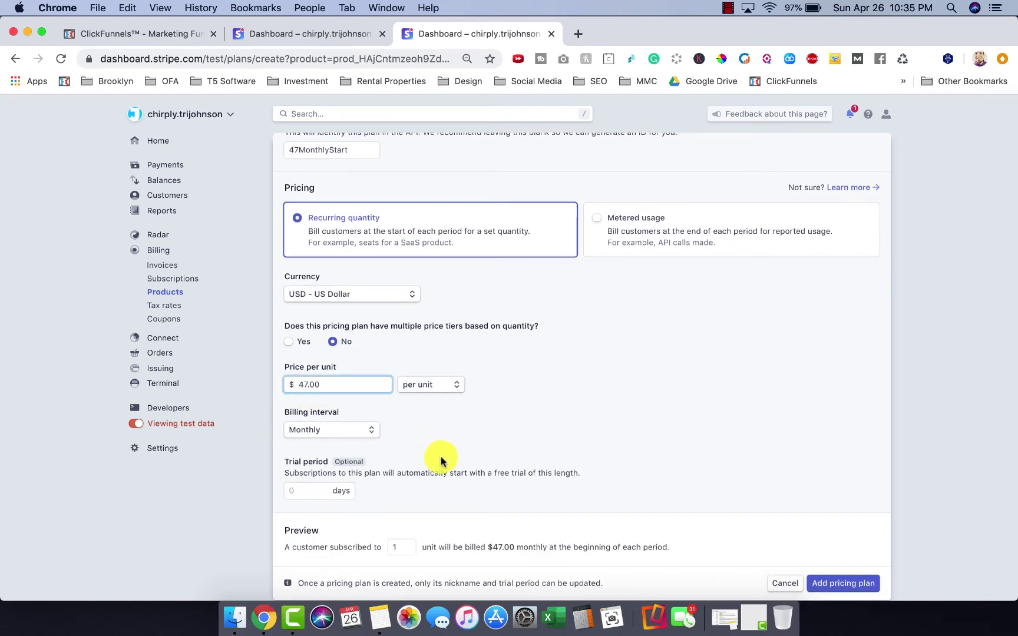
click(461, 430)
scroll(462, 433, down, 1)
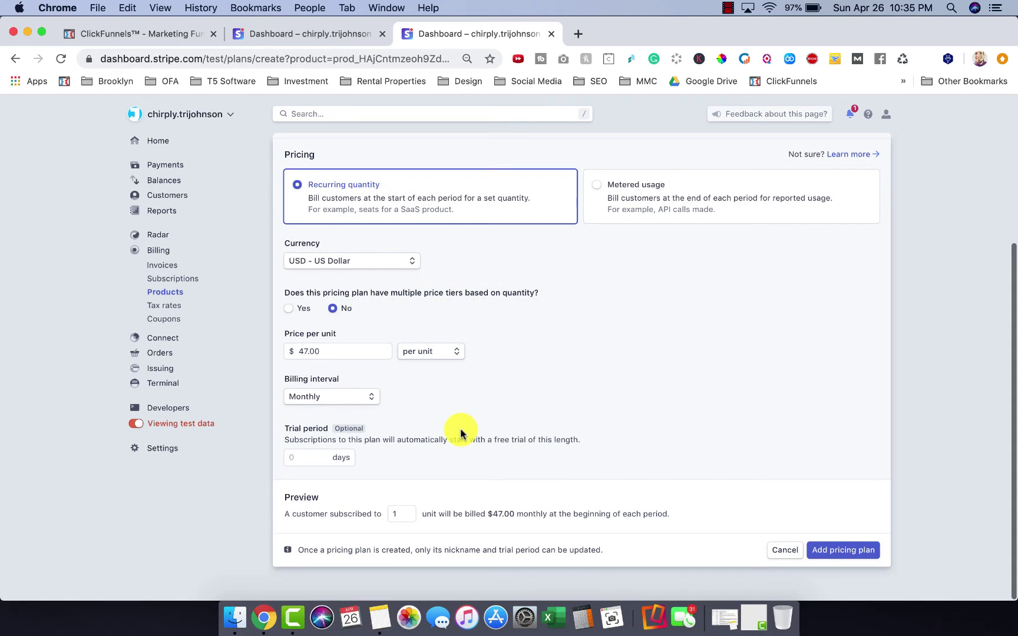
click(842, 551)
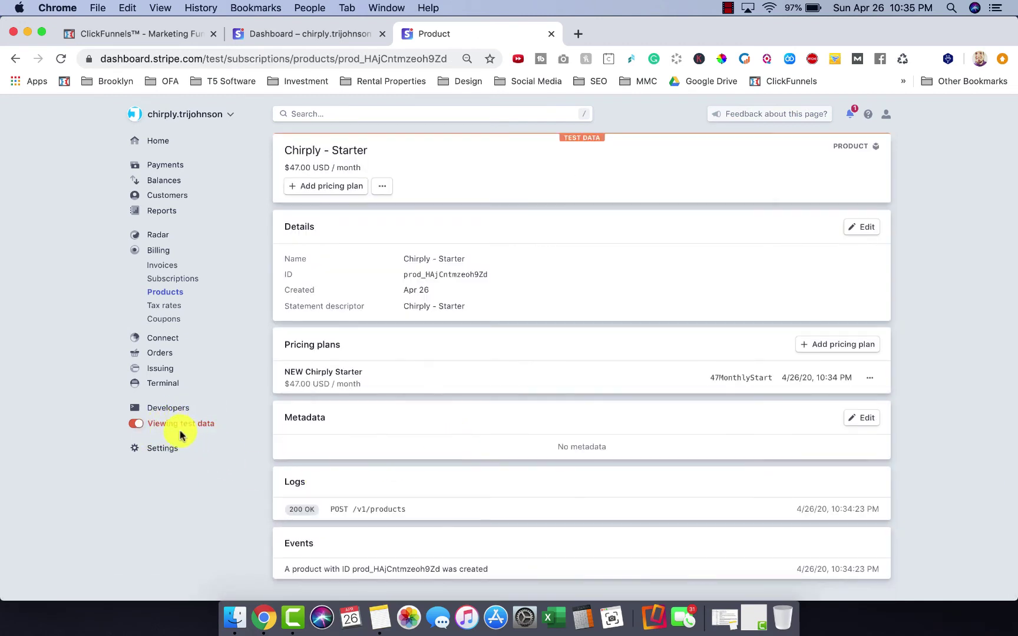
Add the $47.00 monthly pricing plan to the live Chirply - Starter product.
click(321, 36)
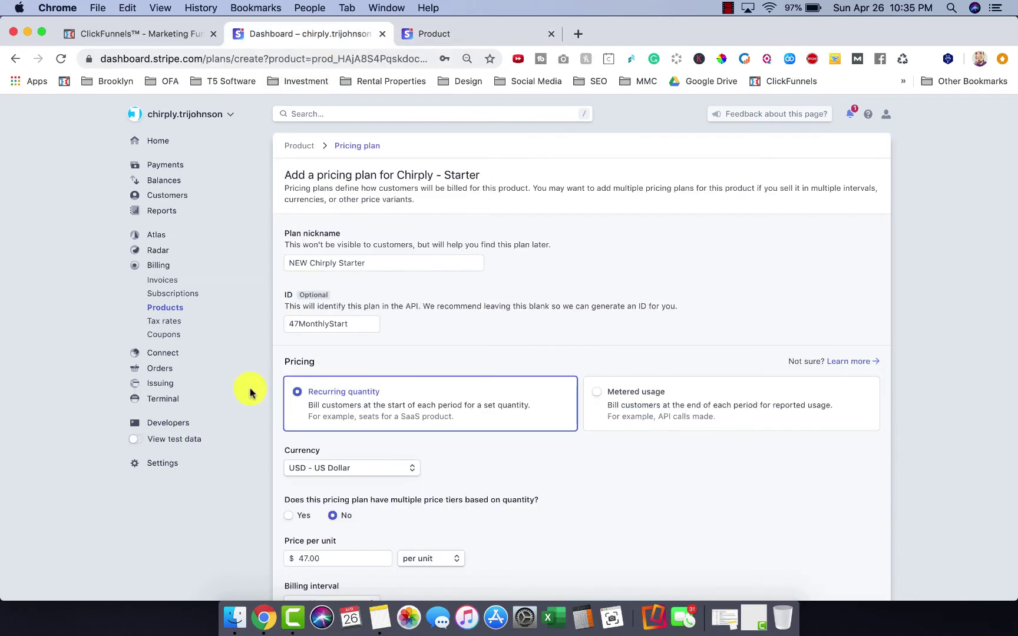
scroll(477, 488, down, 5)
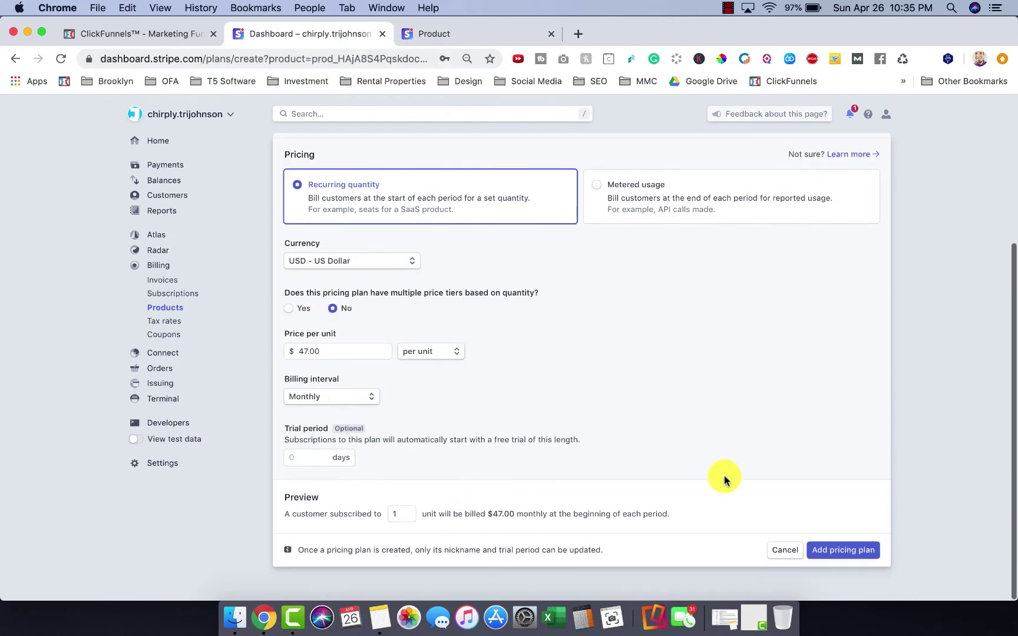
click(839, 550)
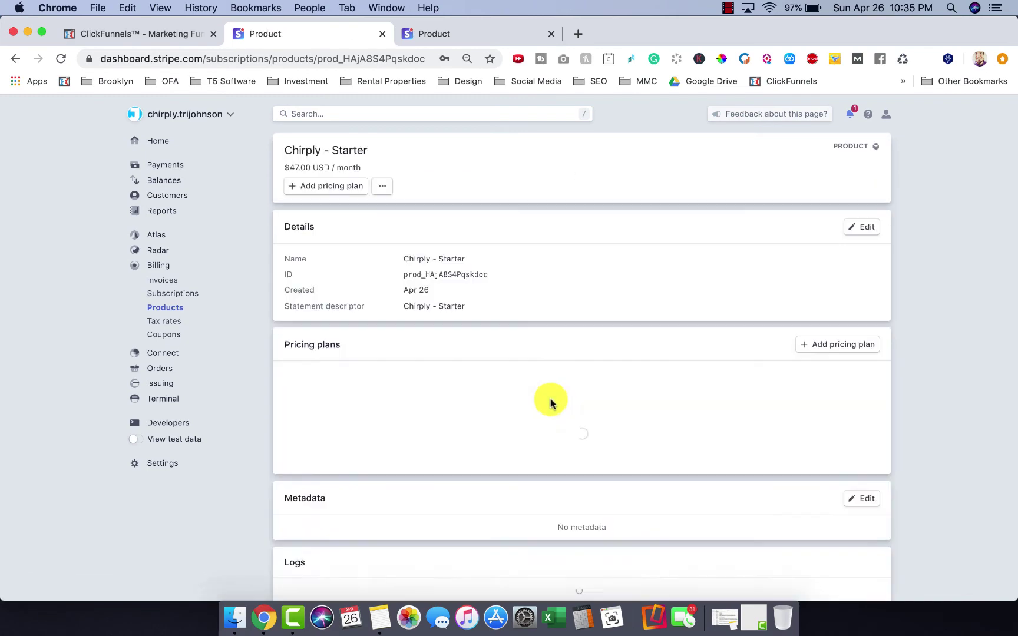
Create the live product 'Chirply - Gold' with a matching statement descriptor.
click(165, 307)
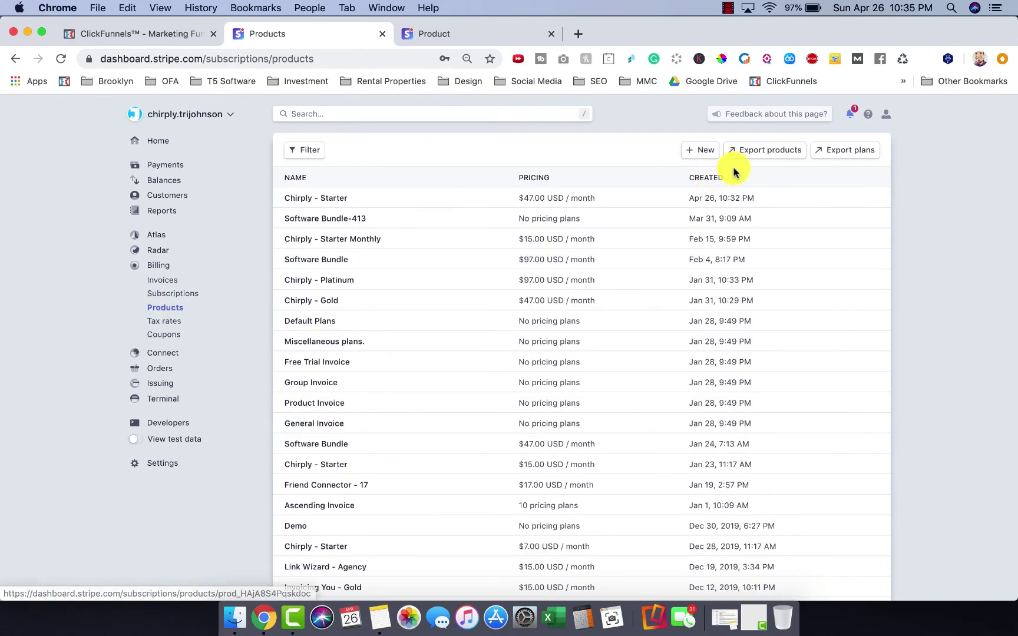
click(695, 152)
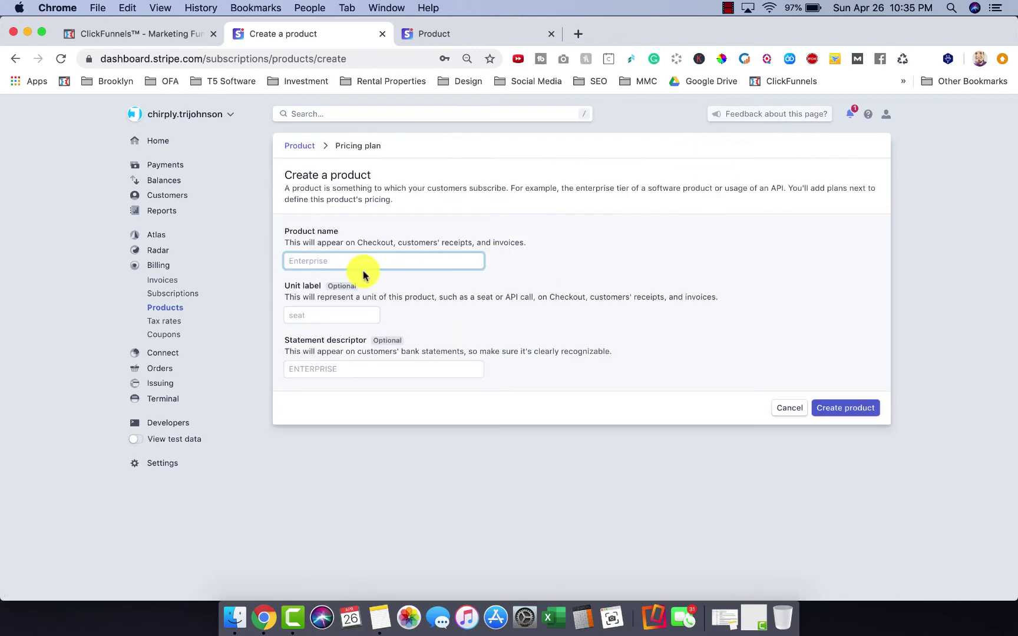
text(Chirply)
click(341, 336)
click(467, 369)
text(C)
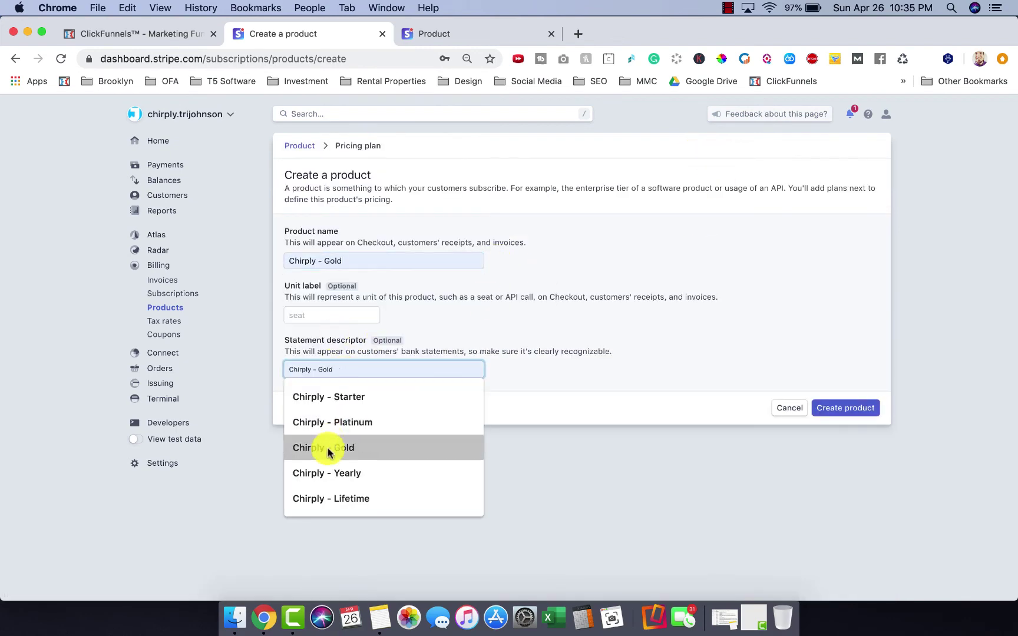
click(341, 445)
key(Return)
Give the live Gold plan nickname 'NEW Chirply Gold' and ID 97MonthlyGold.
text(NEW Chirply Gold)
click(318, 326)
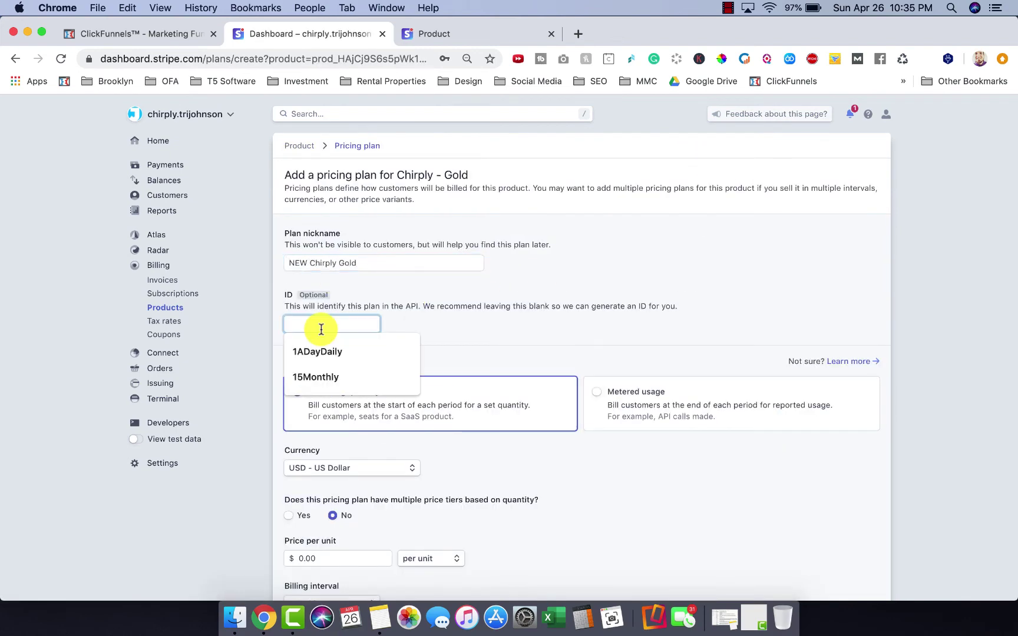
text(97)
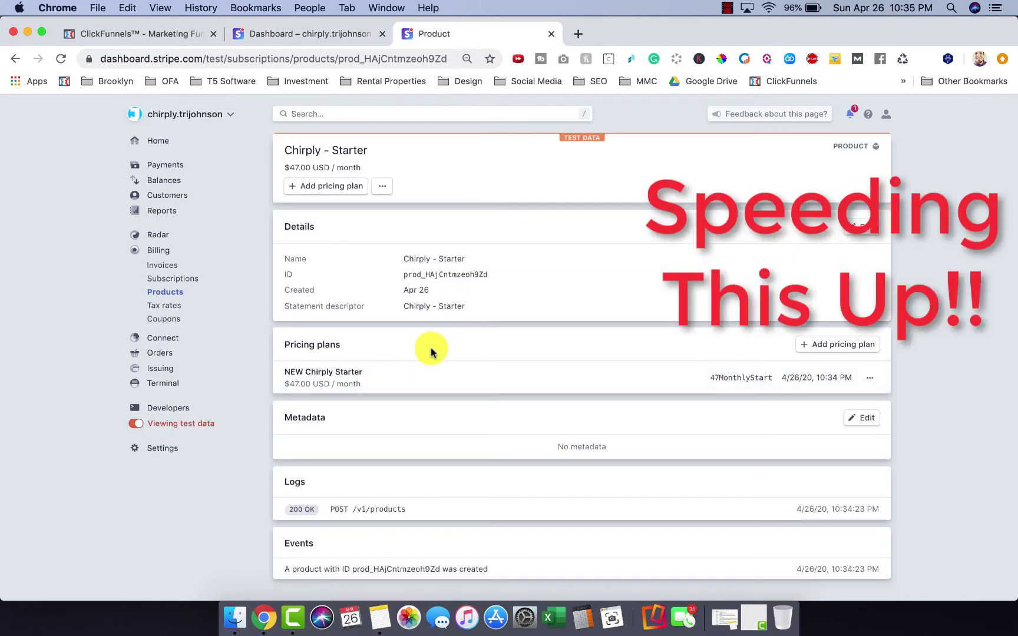
Create the test-mode product 'Chirply - Gold' with a matching statement descriptor.
click(165, 291)
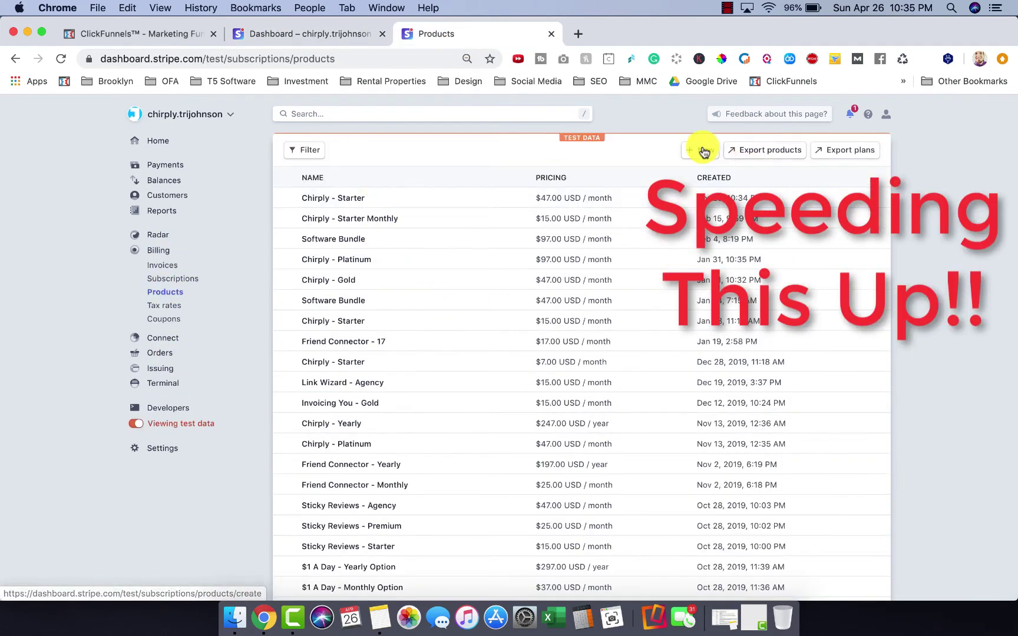
click(704, 150)
click(291, 262)
click(301, 337)
click(341, 368)
text(Chirply)
click(318, 445)
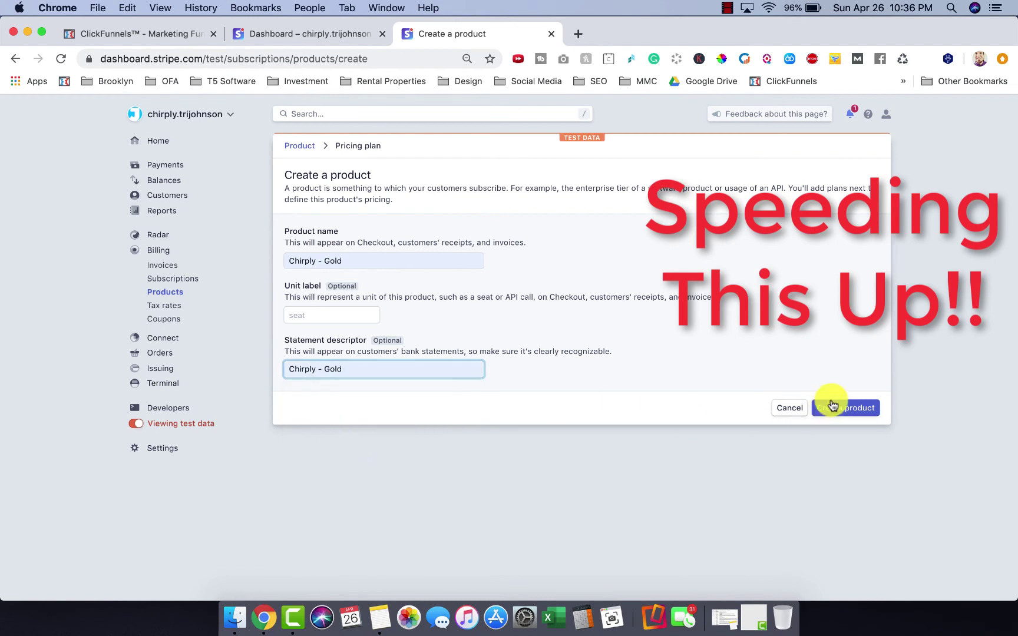
click(845, 407)
Set the test Gold plan's nickname to 'NEW Chirply Gold' and enter its 97Monthly plan ID.
text(NEW Chirply)
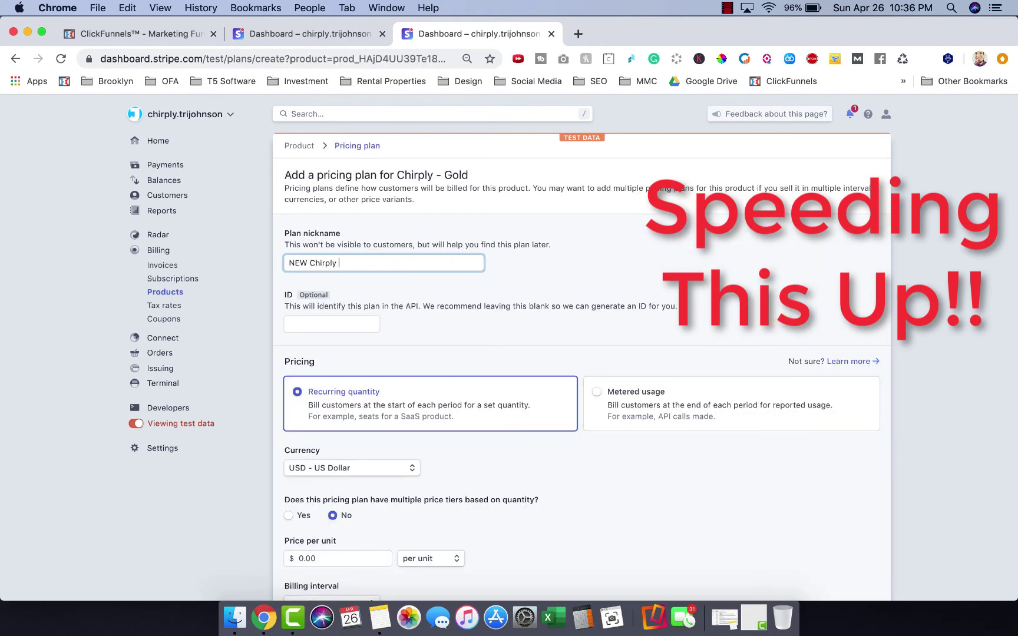
text( Gold Plan)
key(BackSpace)
key(BackSpace)
key(BackSpace)
key(BackSpace)
key(BackSpace)
click(331, 322)
text(97Mont)
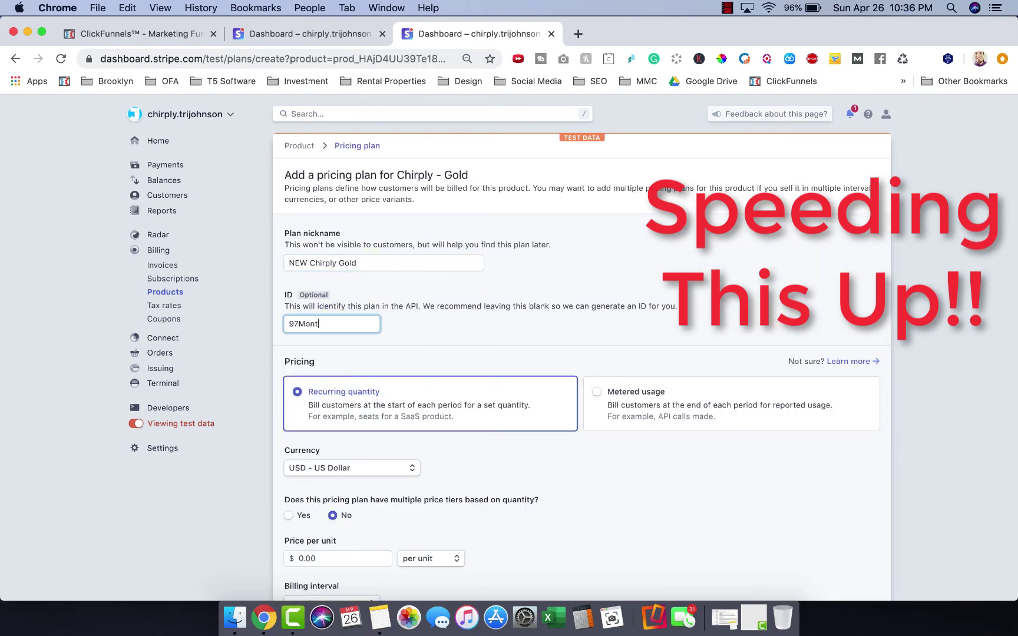
text(hlyGold)
key(super+a)
Keep monthly billing and submit the live $97.00 Gold pricing plan.
click(336, 34)
scroll(454, 329, down, 5)
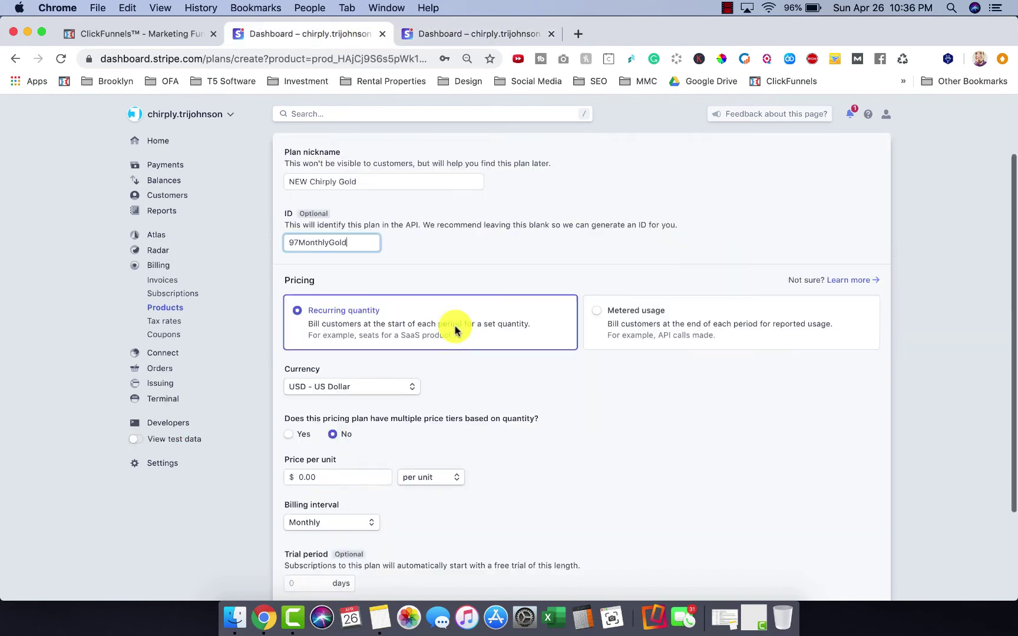
click(331, 396)
click(493, 399)
key(Escape)
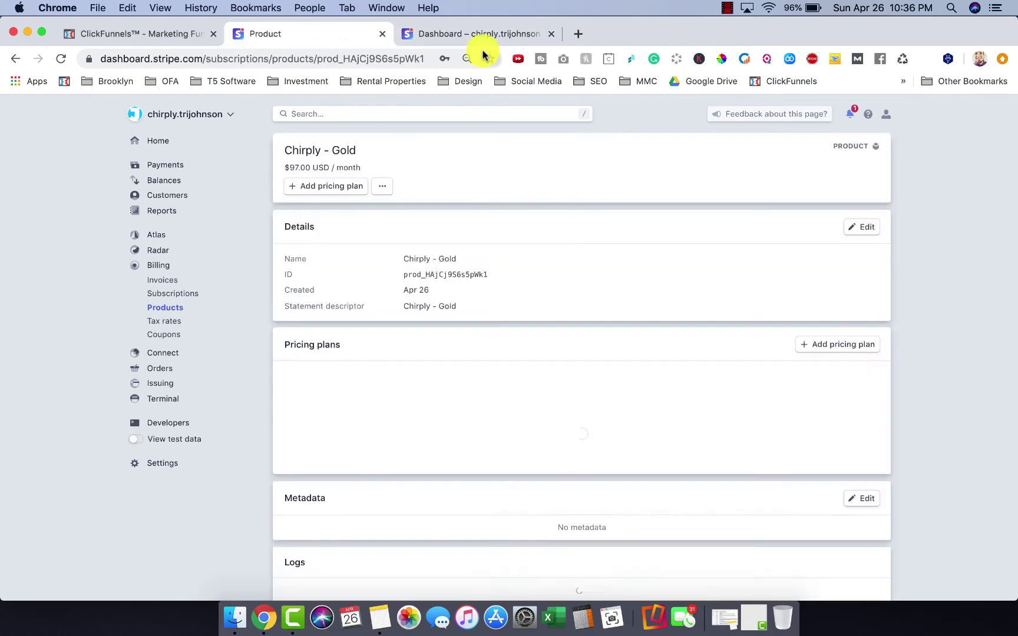
click(477, 33)
key(Escape)
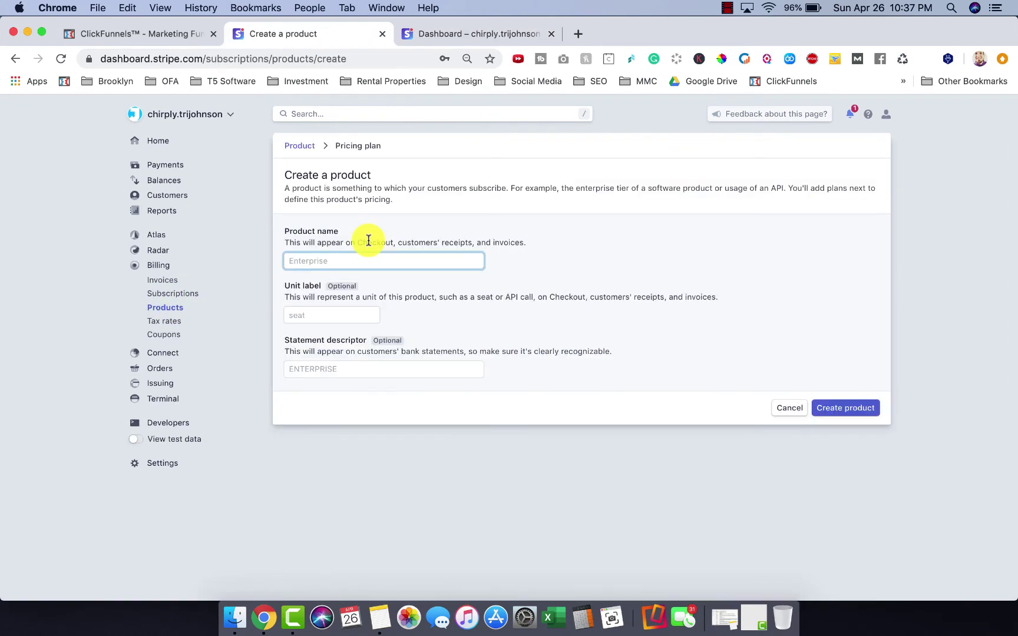
Create the live product 'Chirply - Platinum' with plan nickname 'NEW Chirply Platinum' and ID 147MonthlyPlat.
text(Chirply - Platinum)
click(383, 369)
text(Chir)
click(845, 408)
text(NEW Chirply Platinum)
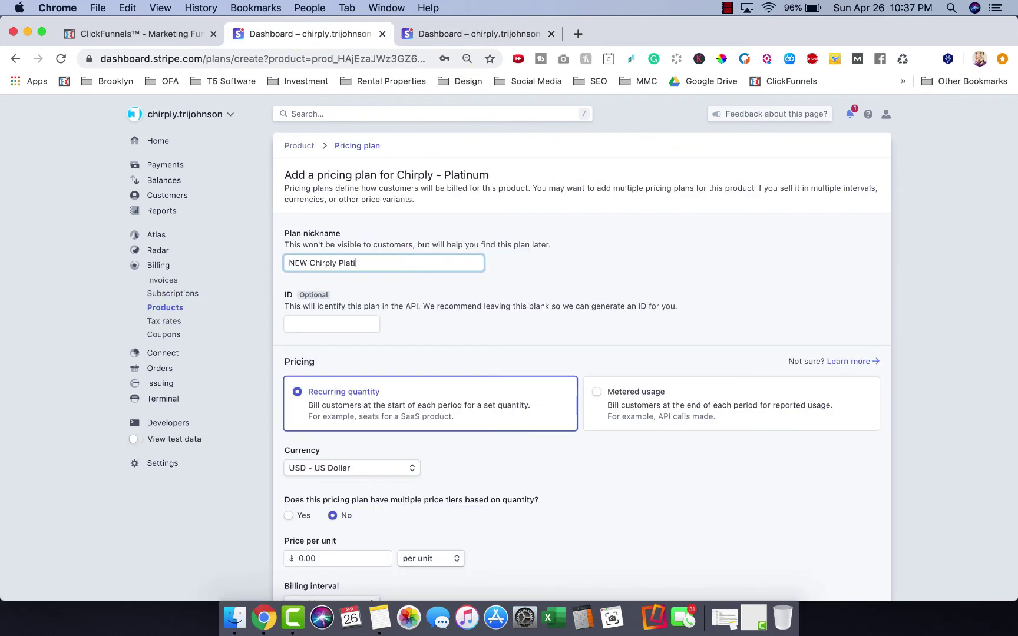
click(360, 324)
text(NEWMonthlyPlat)
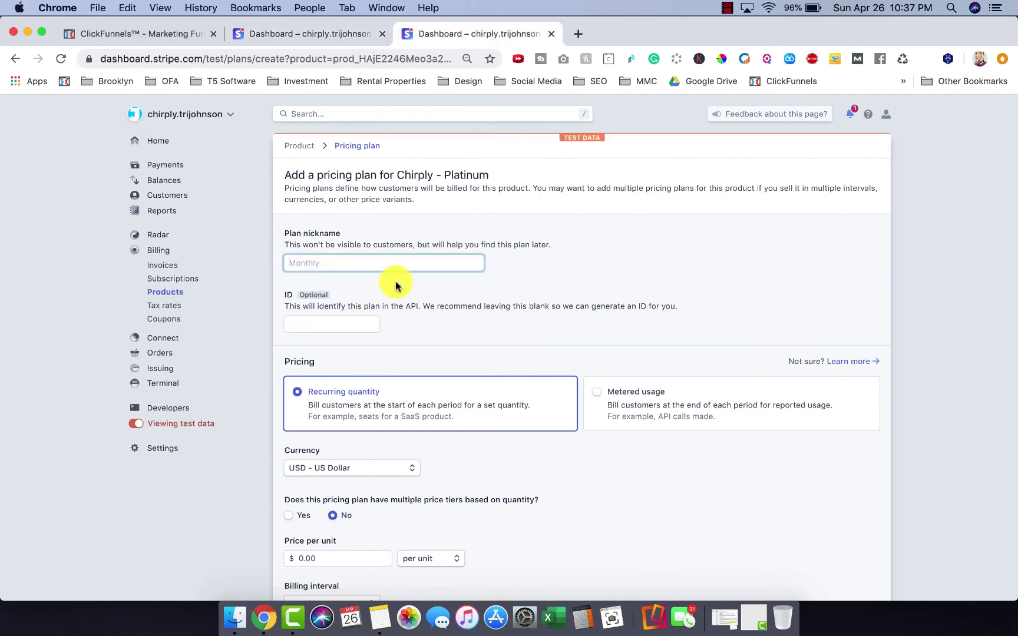
Give the test-mode Platinum plan nickname 'NEW Chirply Platinum' and ID 147MonthlyPlat.
click(389, 266)
text(NEW Chirply Platinum)
key(Tab)
text(NEWMonthlyPlat)
scroll(454, 416, down, 5)
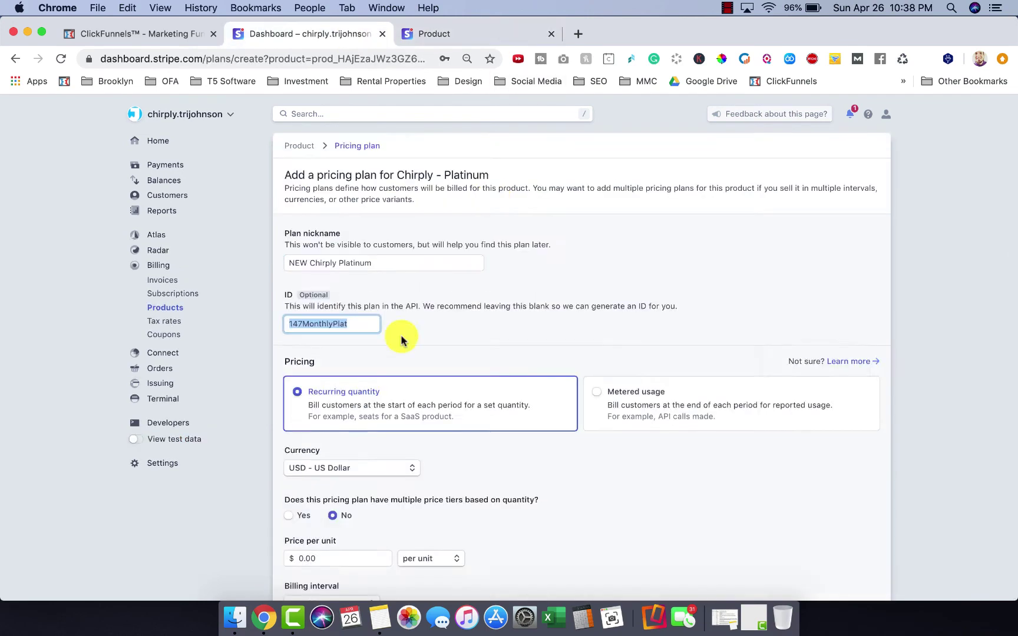
scroll(398, 341, down, 5)
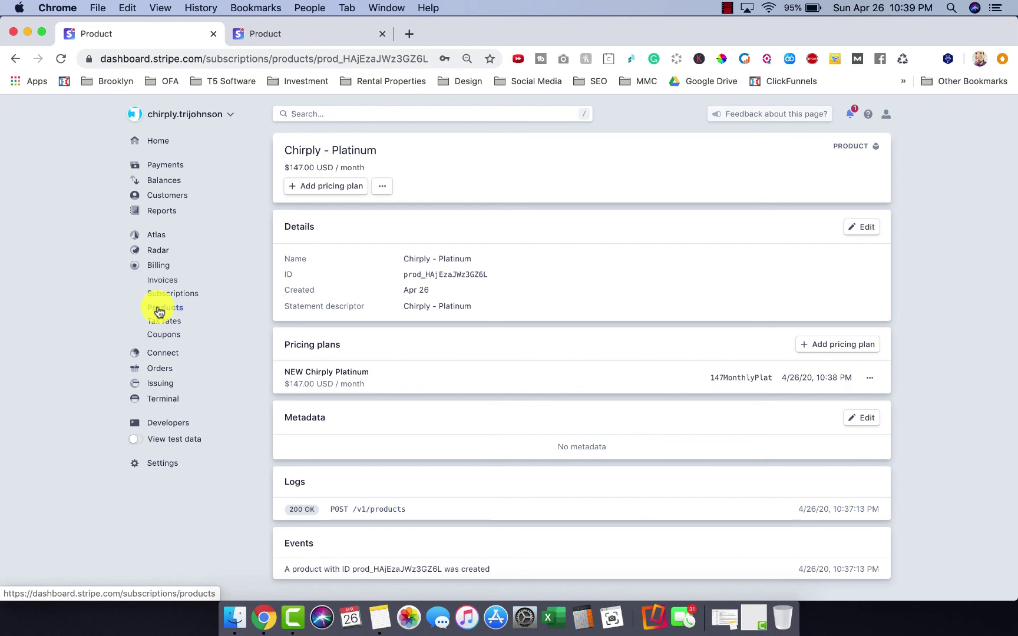
click(289, 33)
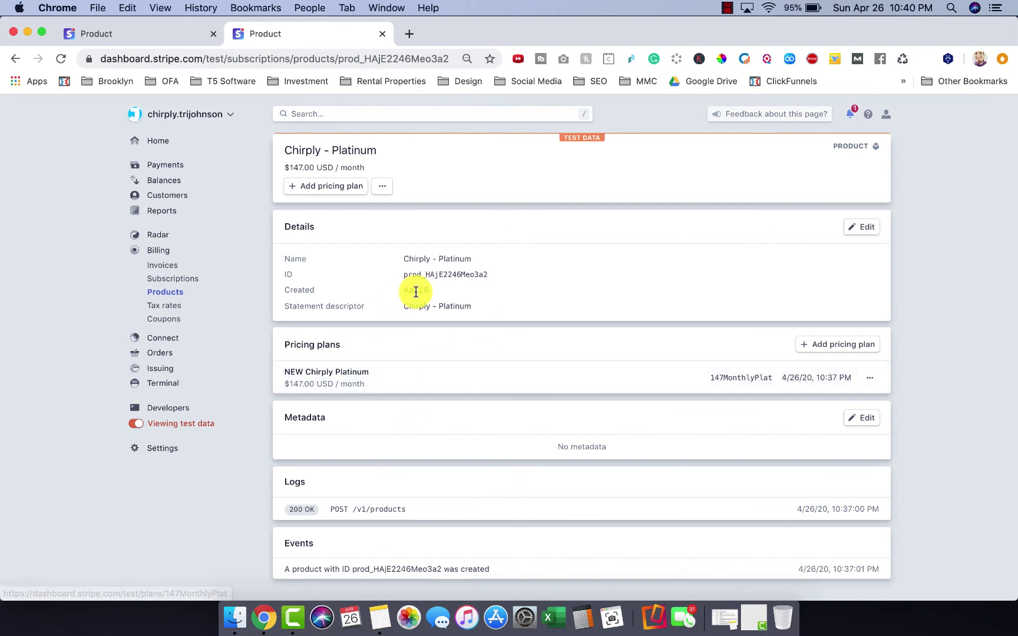
click(135, 35)
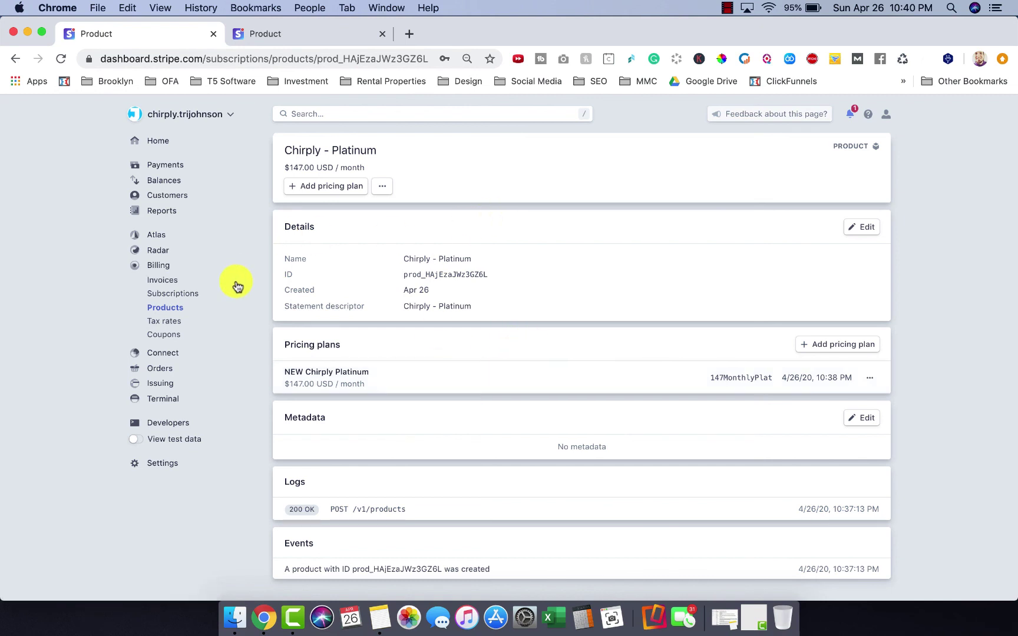
click(291, 34)
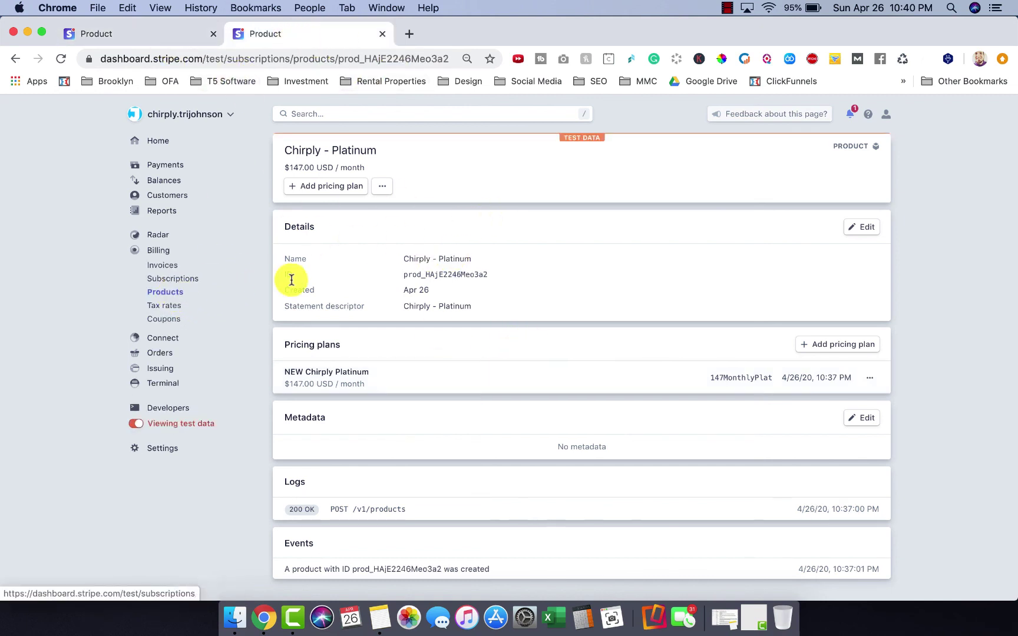
click(160, 26)
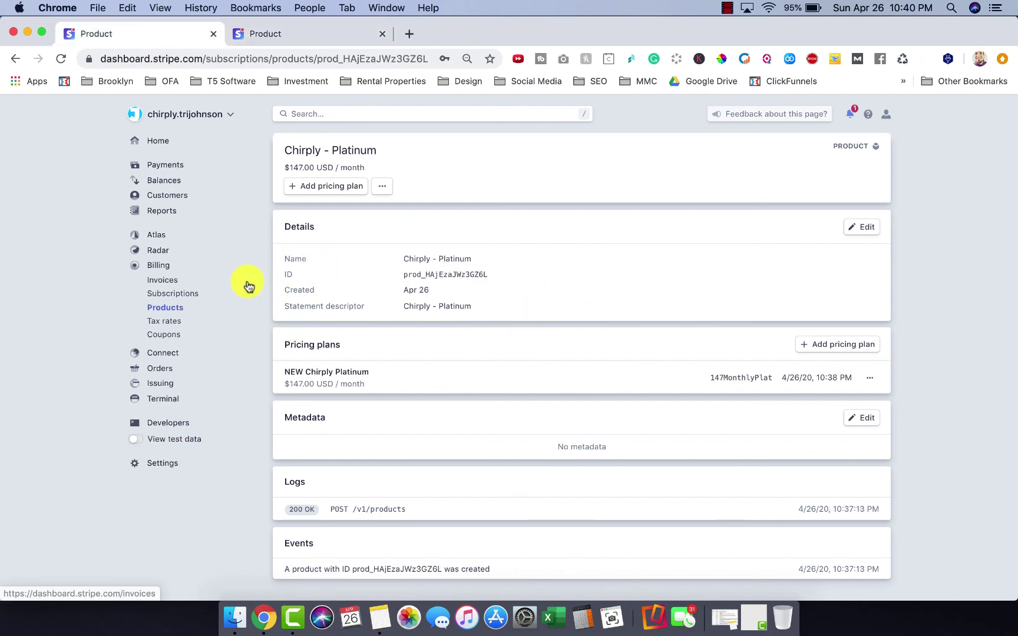
click(282, 44)
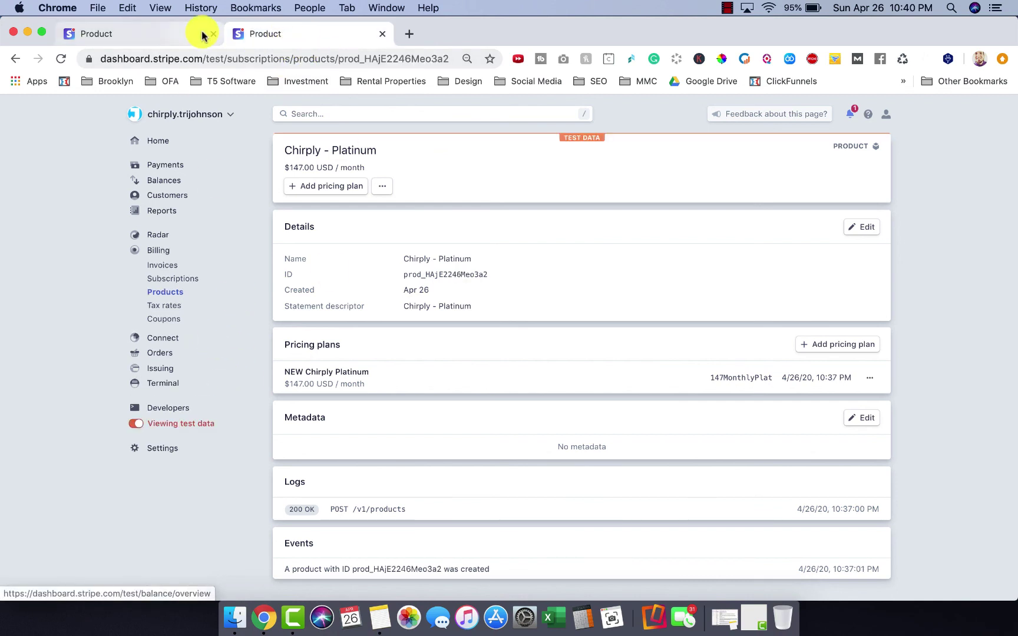
click(169, 36)
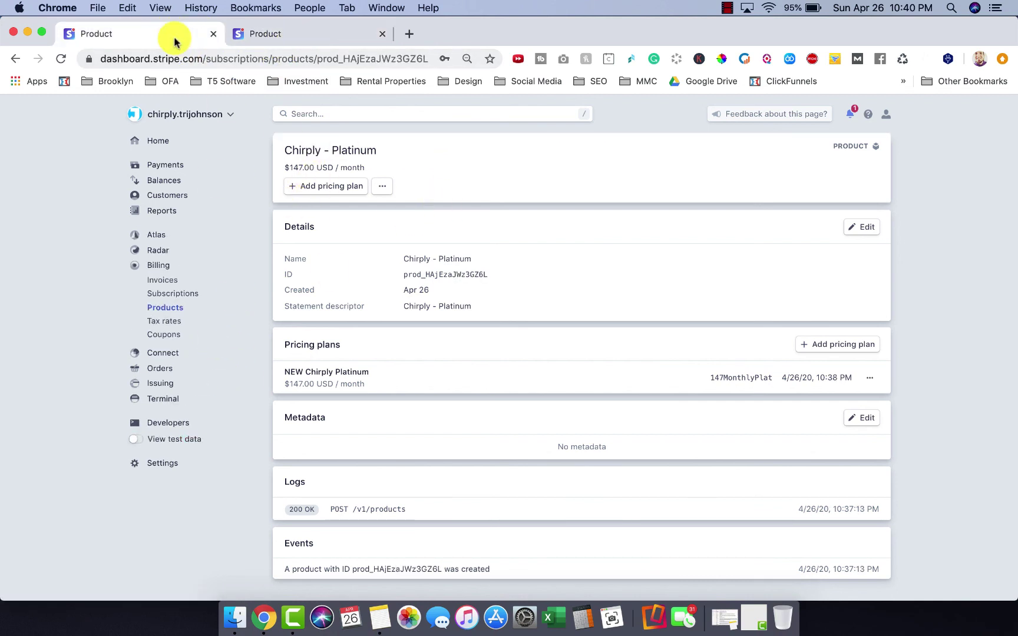